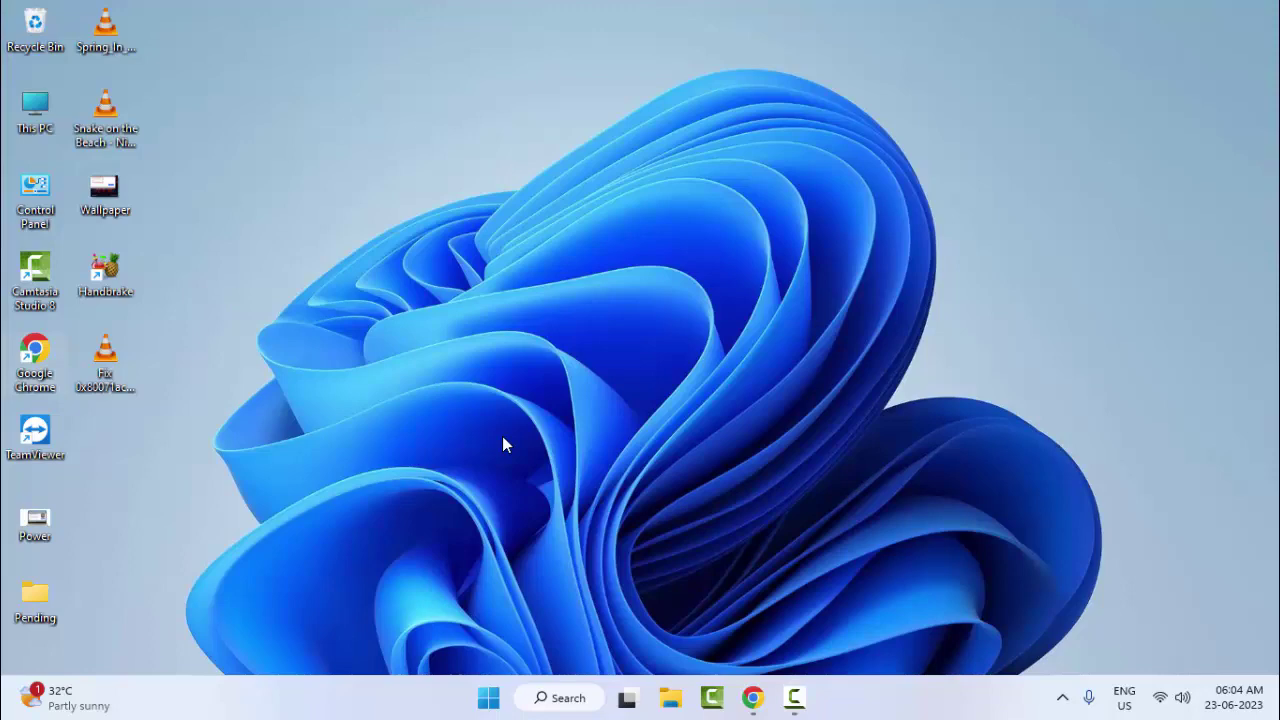
- Open Google Chrome in a maximized window and go to its Extensions page
key("Return")
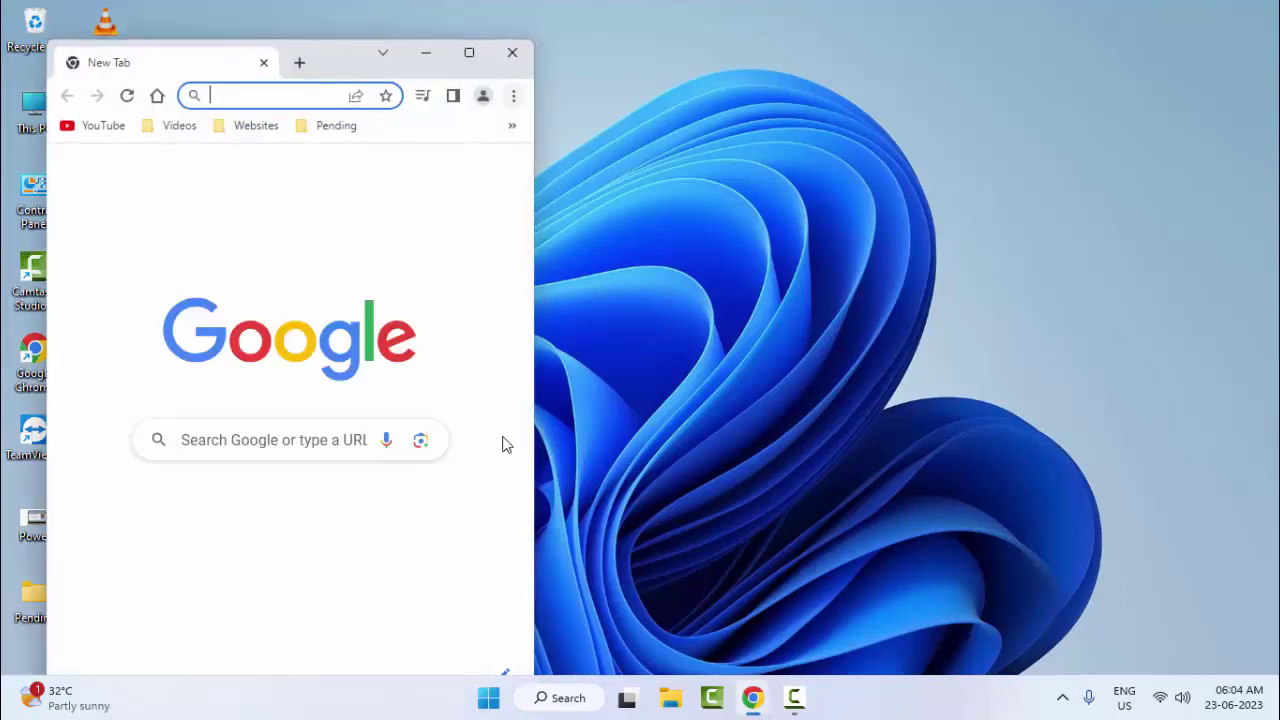
key("super+Up")
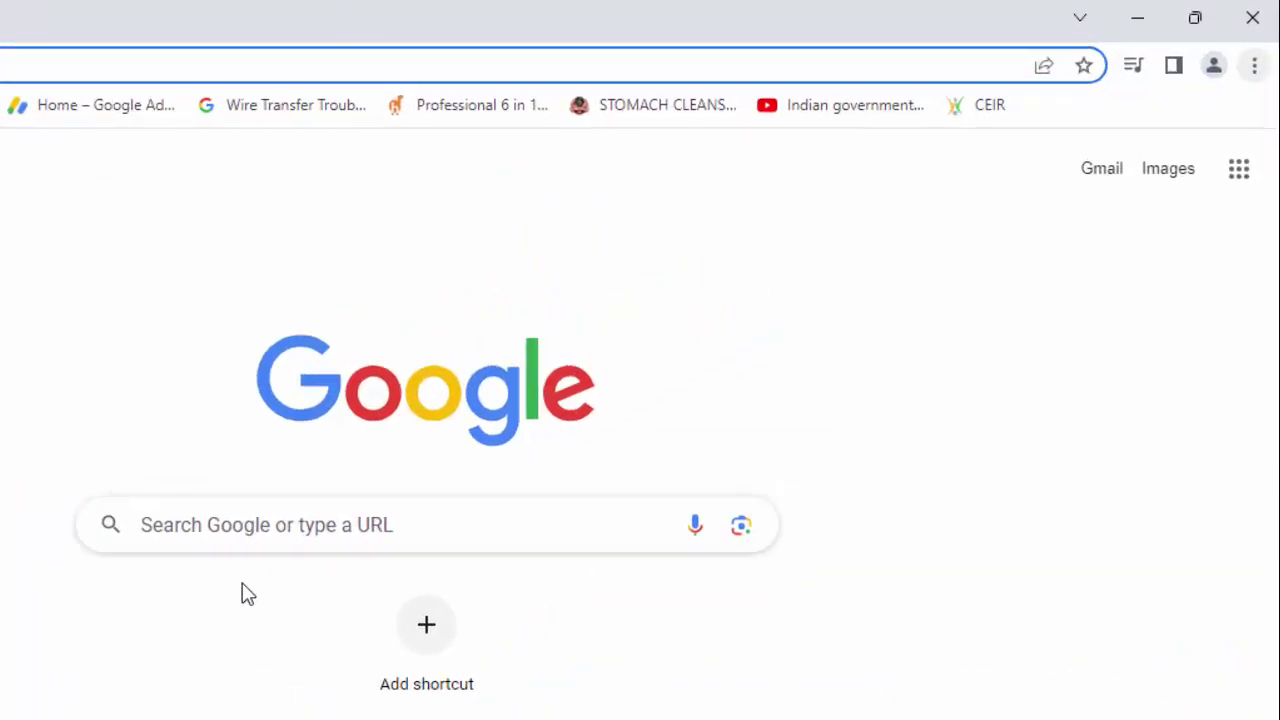
left_click(1241, 97)
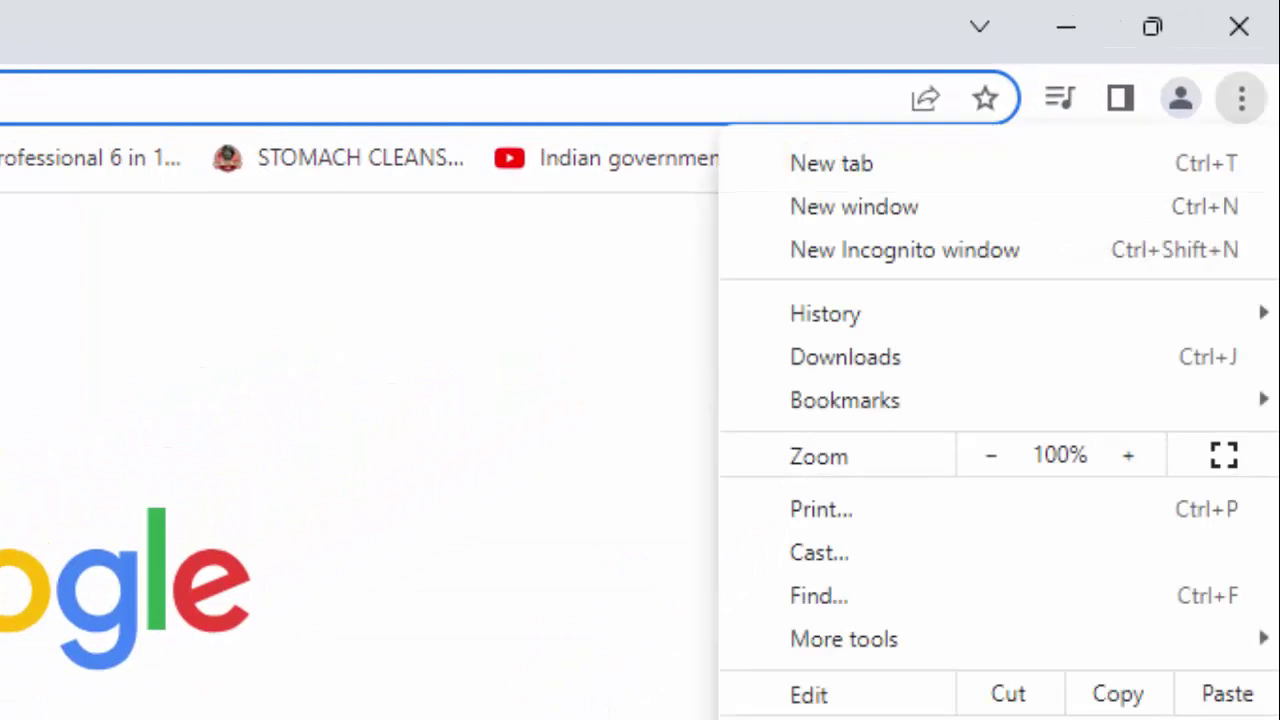
mouse_move(826, 78)
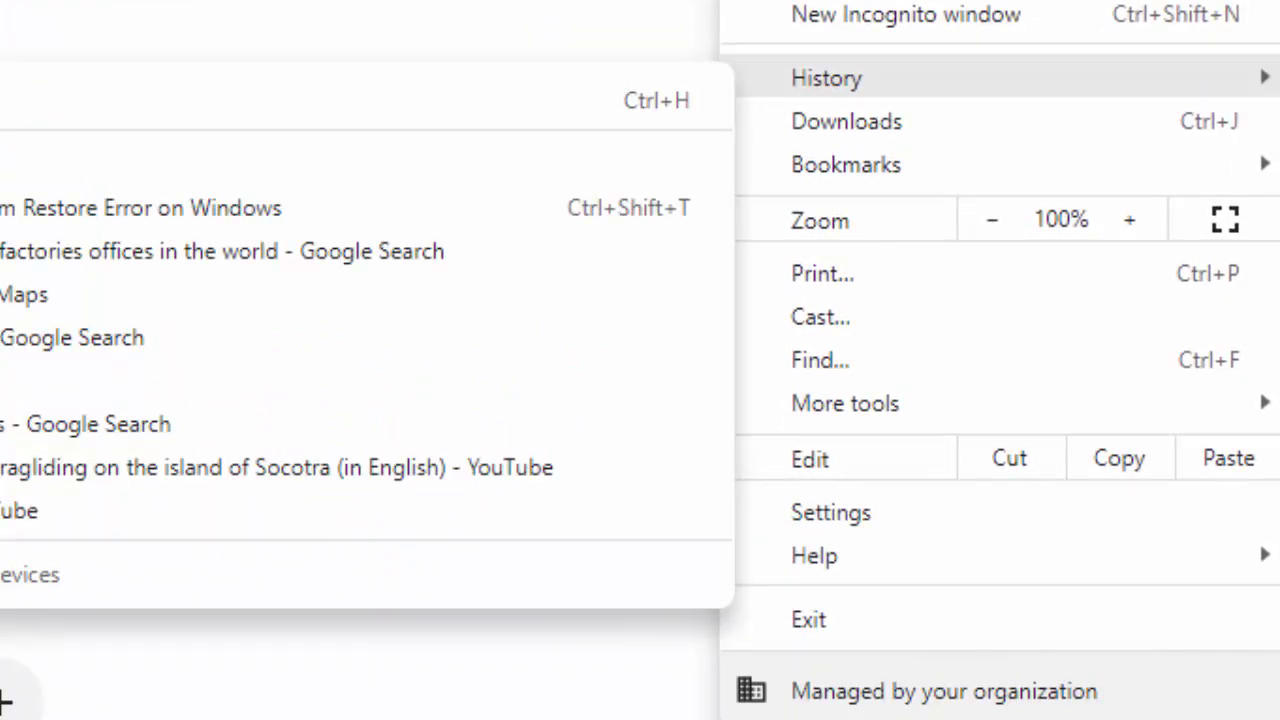
mouse_move(845, 403)
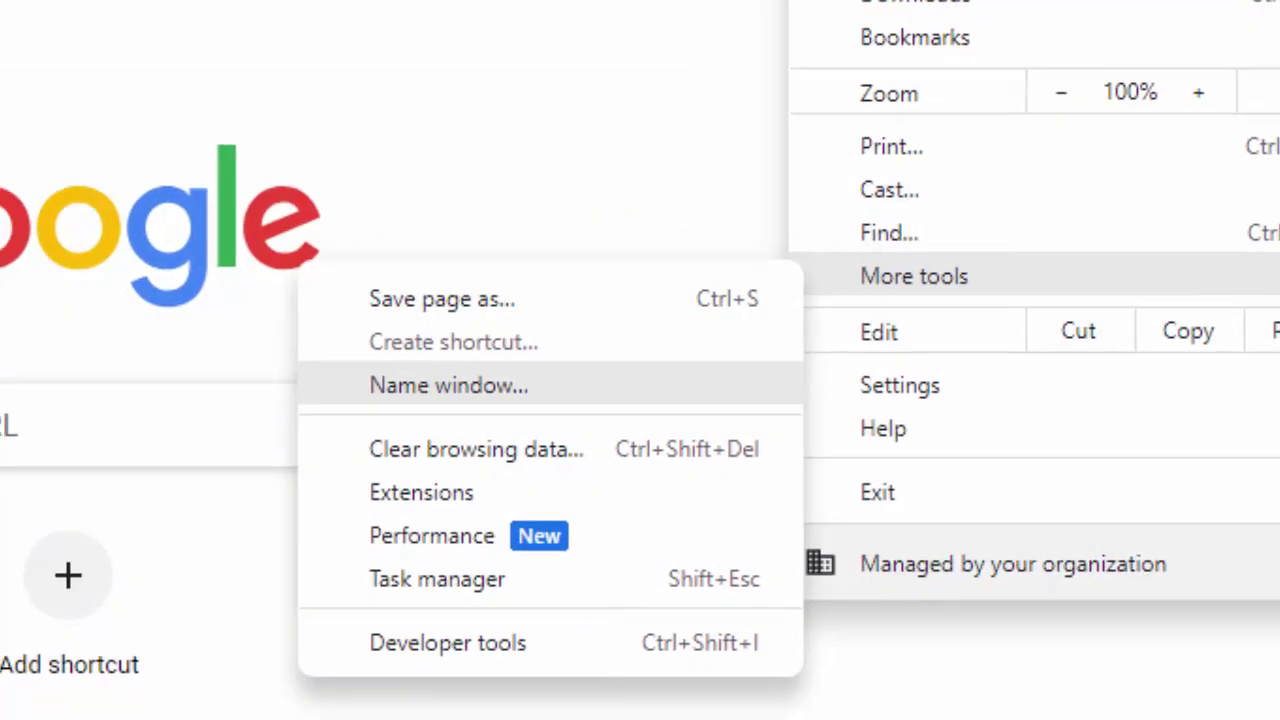
left_click(435, 467)
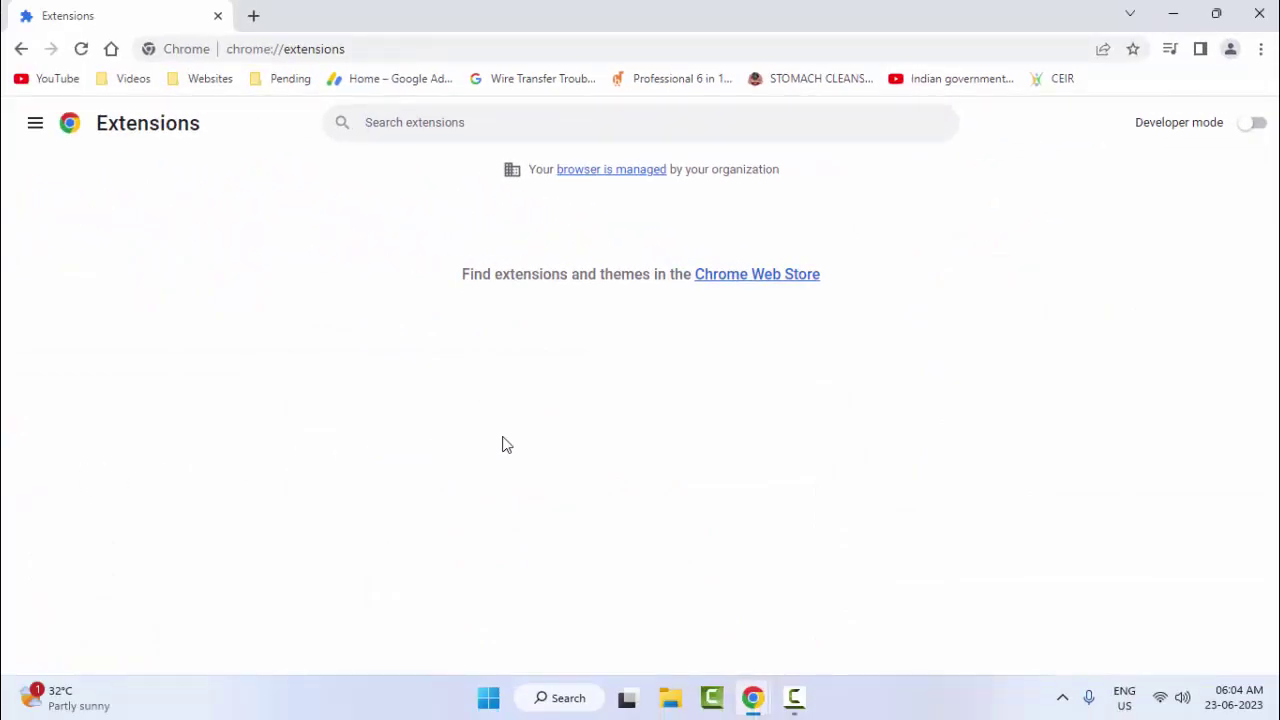
- Open the Clear browsing data dialog from a new browser tab
key("ctrl+t")
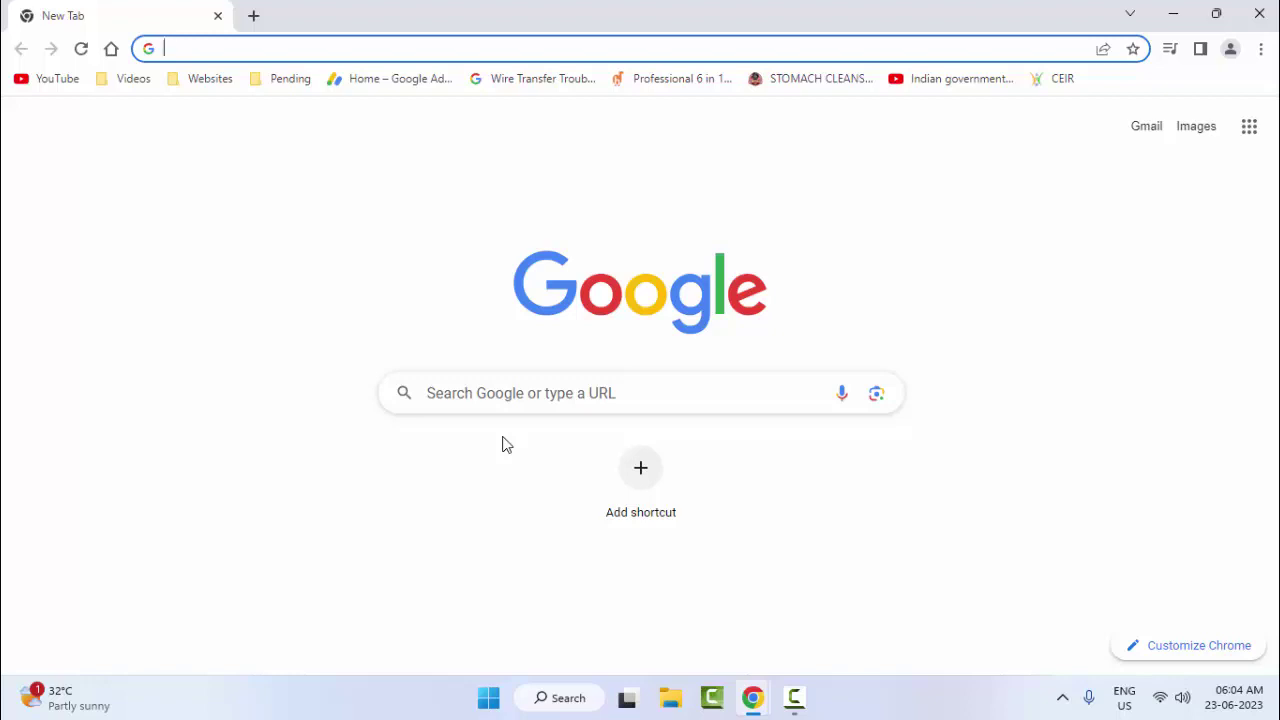
key("ctrl+shift+Delete")
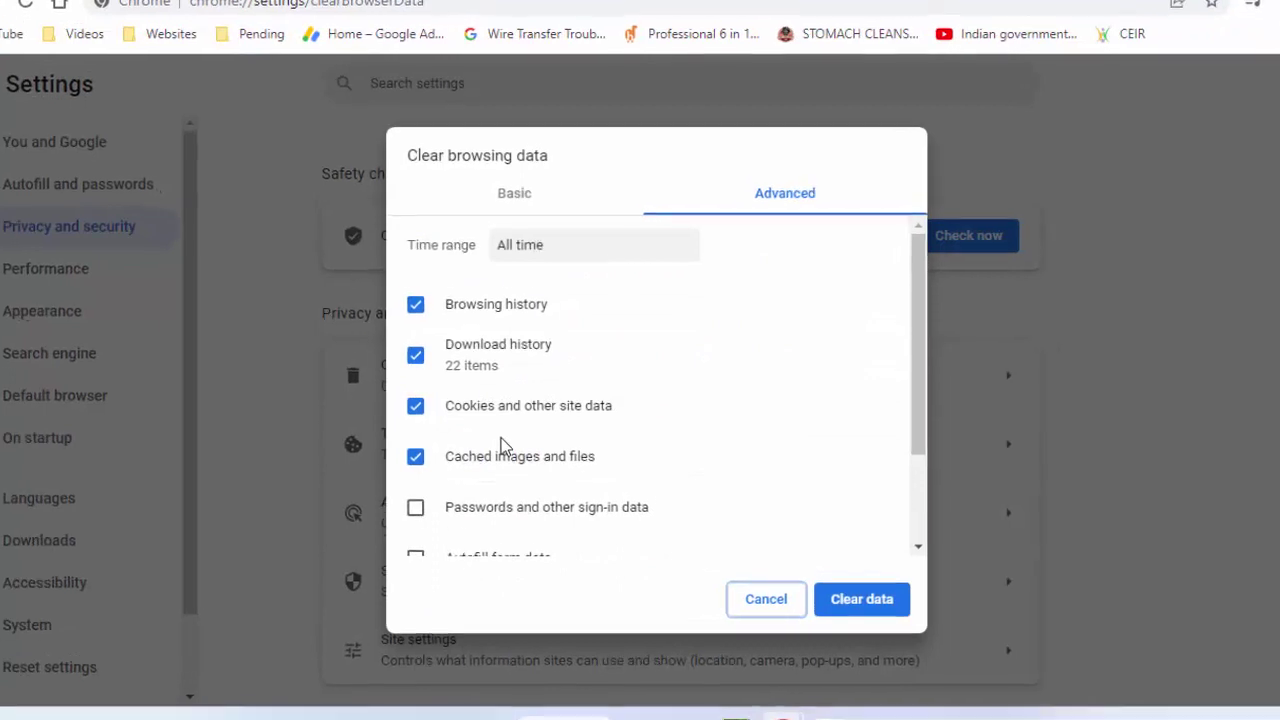
key("alt+Down")
key("Up")
key("Up")
key("Down")
key("Return")
key("Tab")
key("Tab")
key("Tab")
key("Tab")
key("Tab")
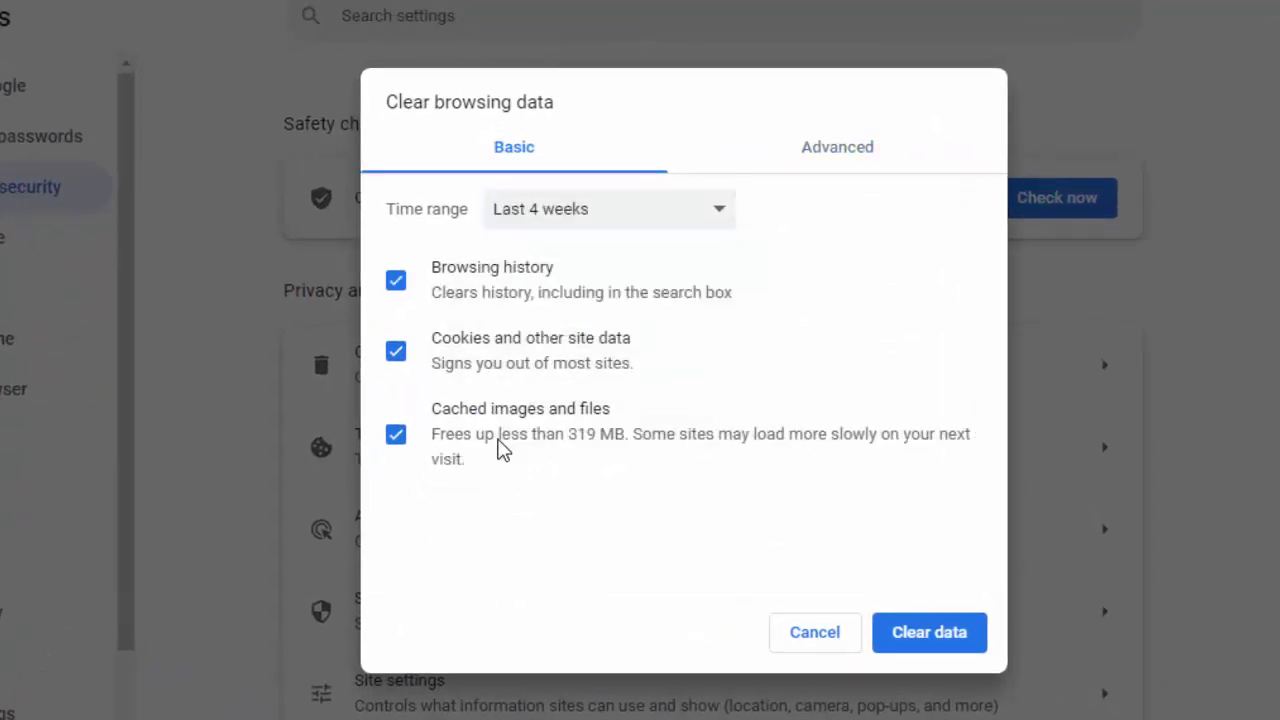
key("Return")
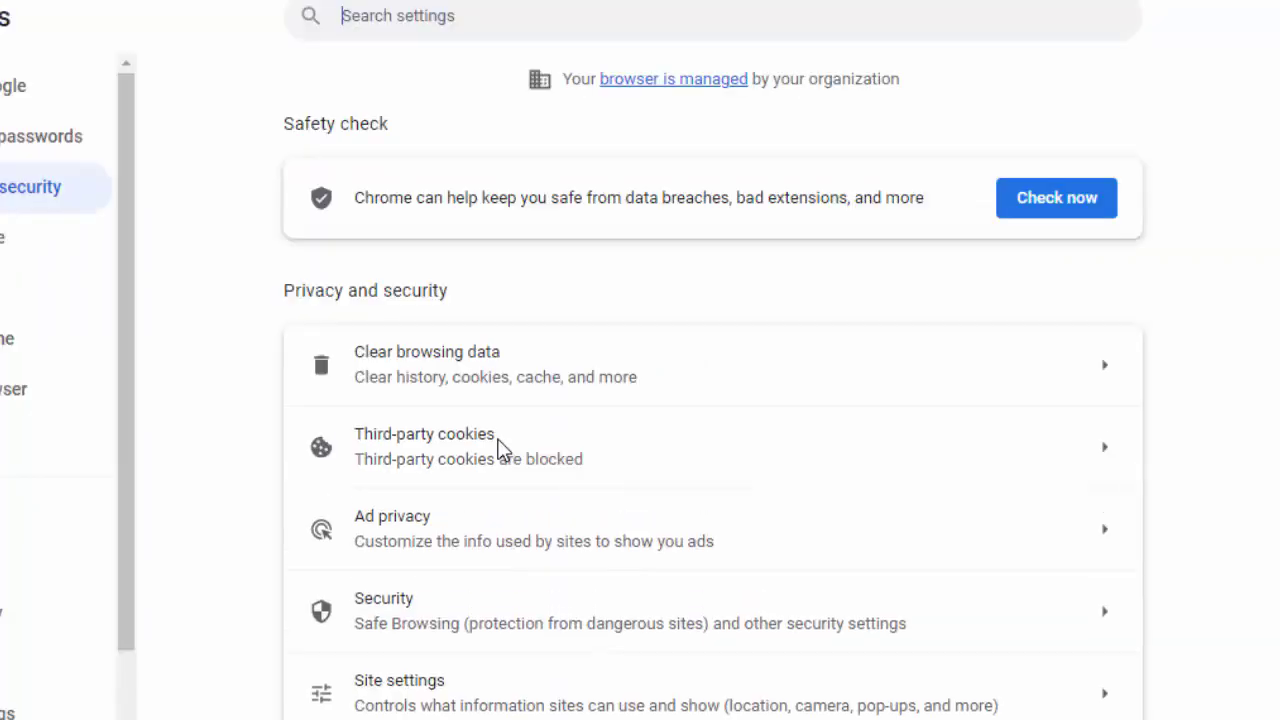
- Reopen Clear browsing data and set the advanced time range to Last 4 weeks
key("Return")
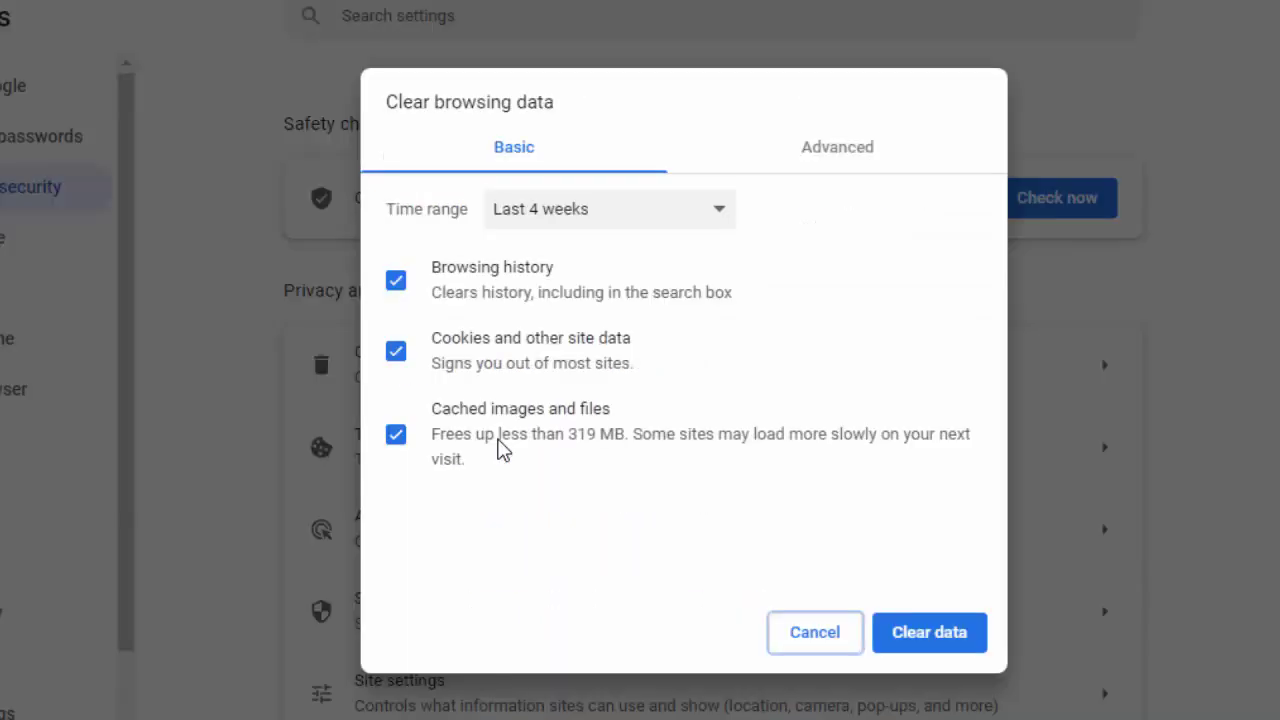
key("Right")
key("Tab")
key("space")
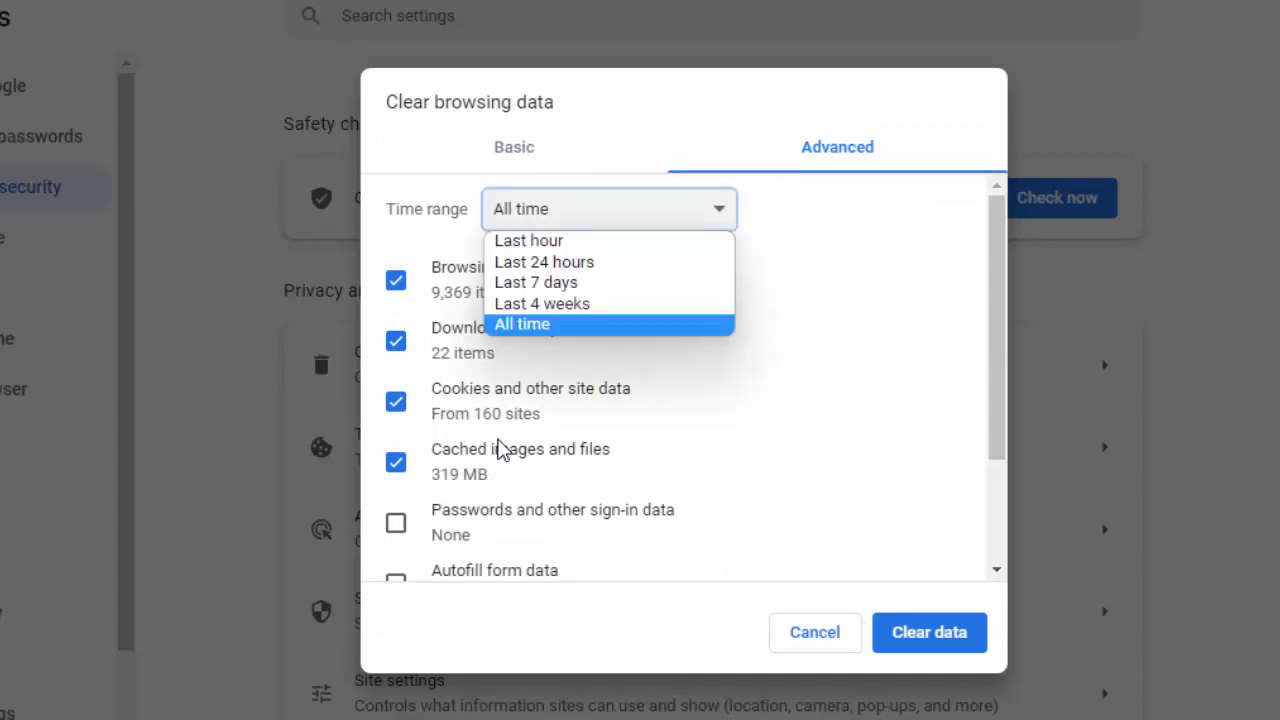
key("Up")
key("Return")
- Include passwords and other sign-in data, autofill form data, site settings and hosted app data, and clear the browsing data
key("Tab")
key("Tab")
key("Tab")
key("Tab")
key("Tab")
key("space")
key("Tab")
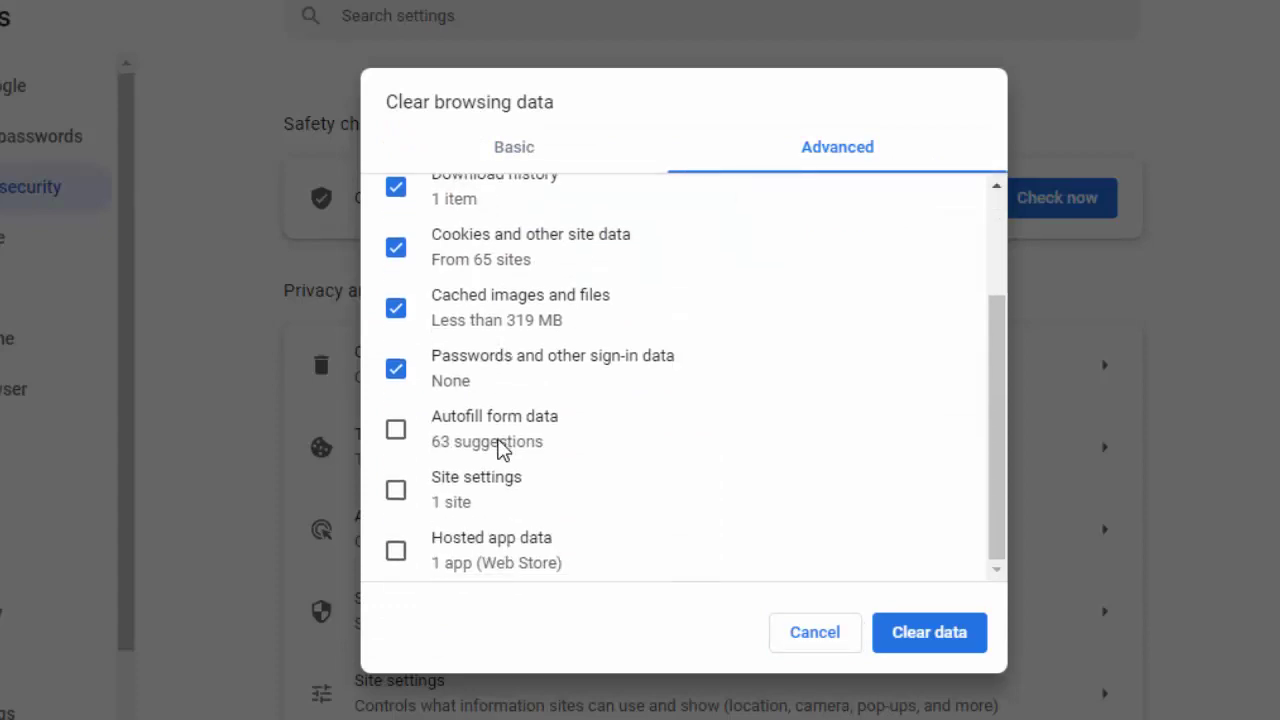
key("space")
key("Tab")
key("space")
key("Tab")
key("space")
key("Return")
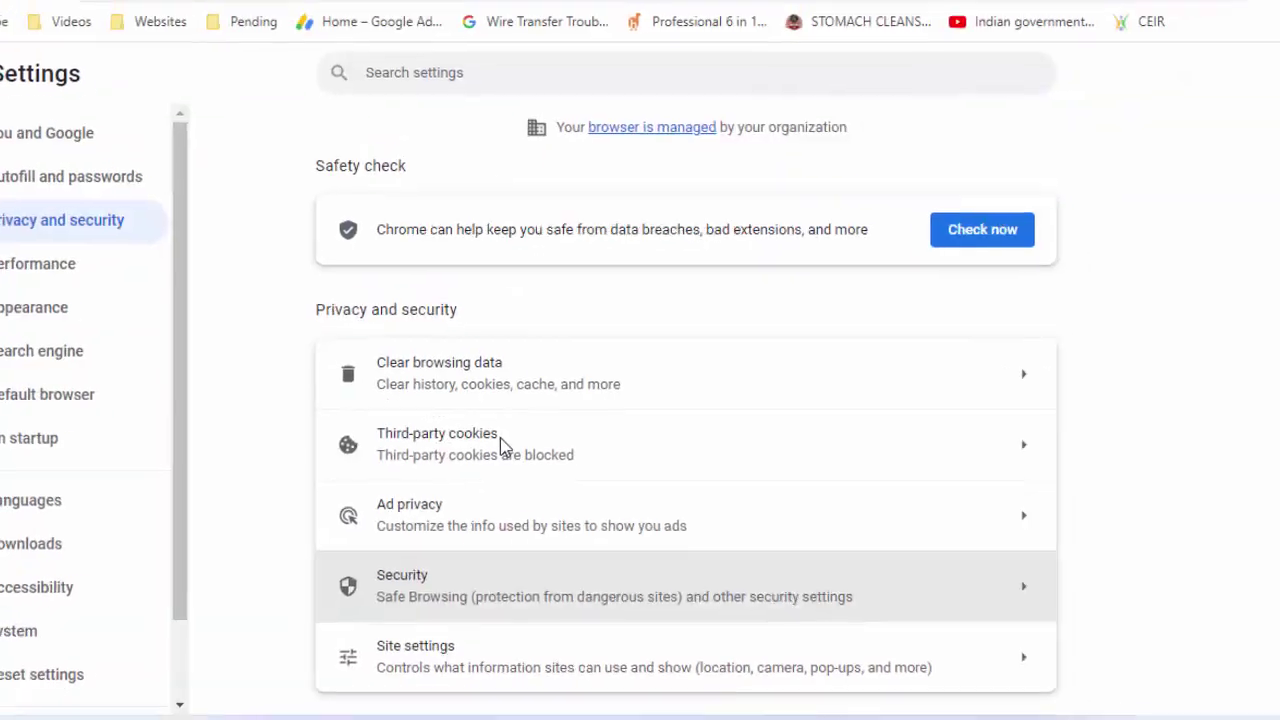
key("ctrl+t")
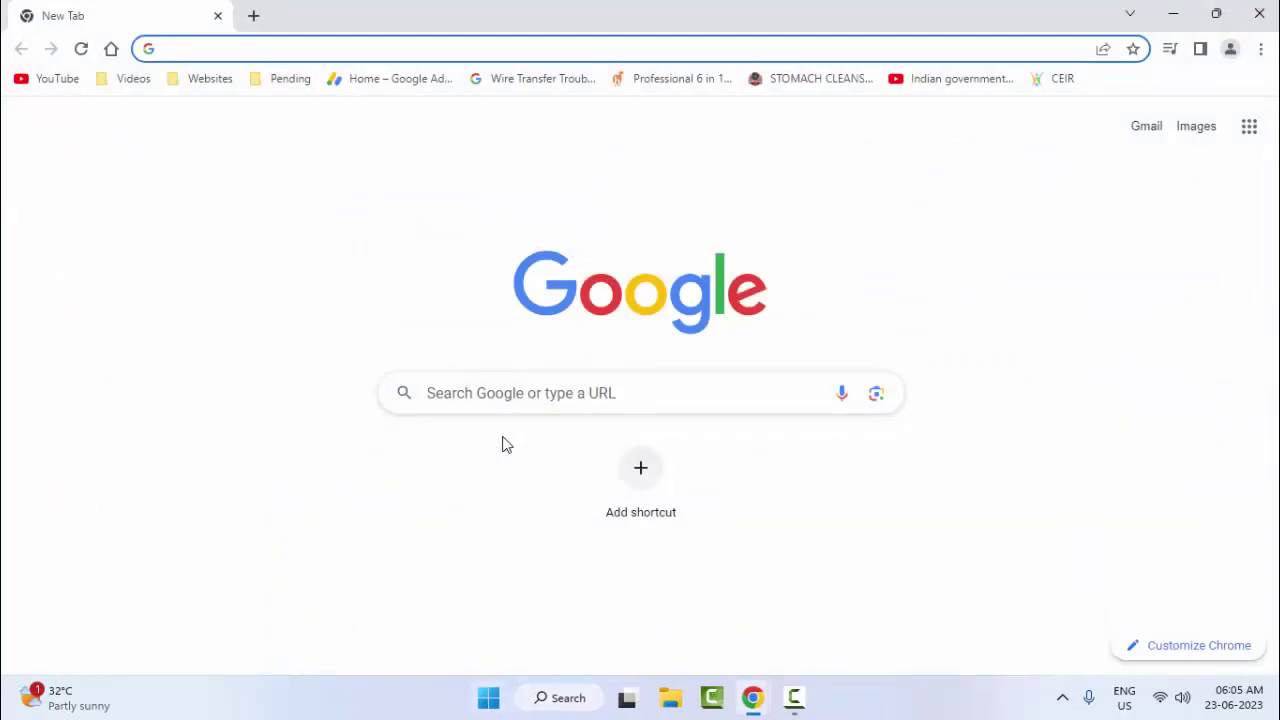
- Find Command Prompt through the Windows search, run it as administrator and maximize its window
key("super")
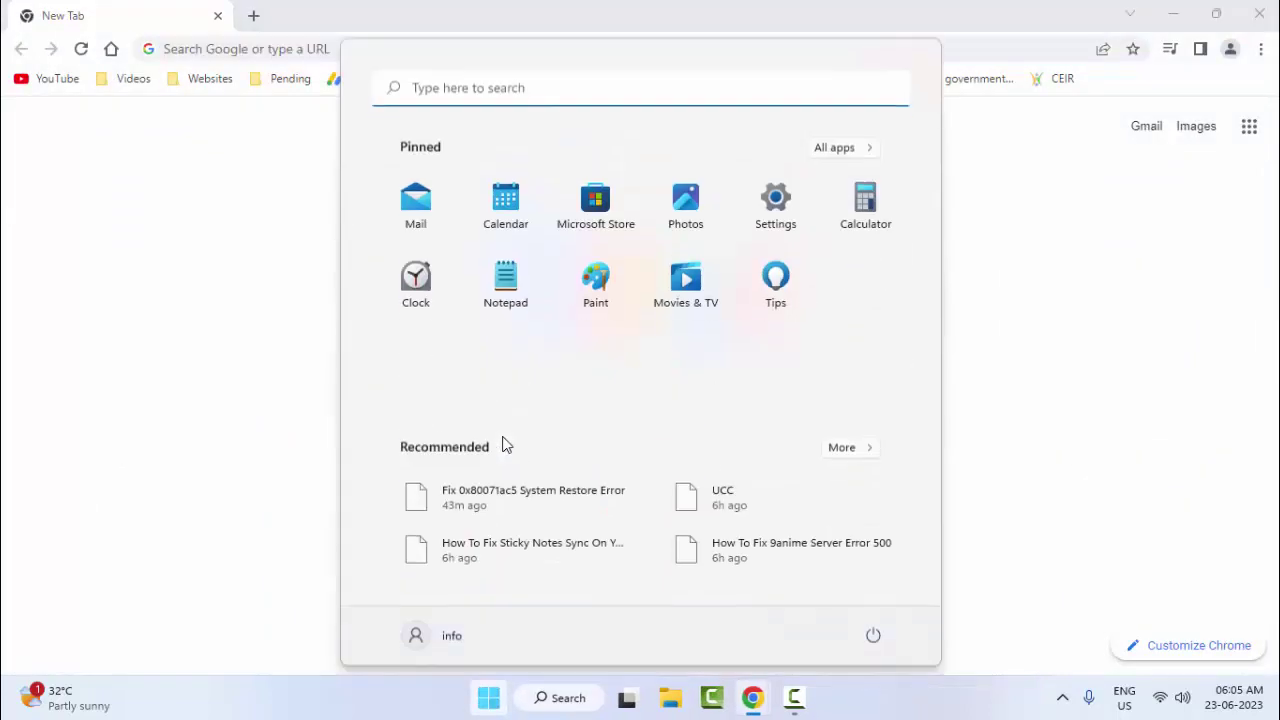
type("command ")
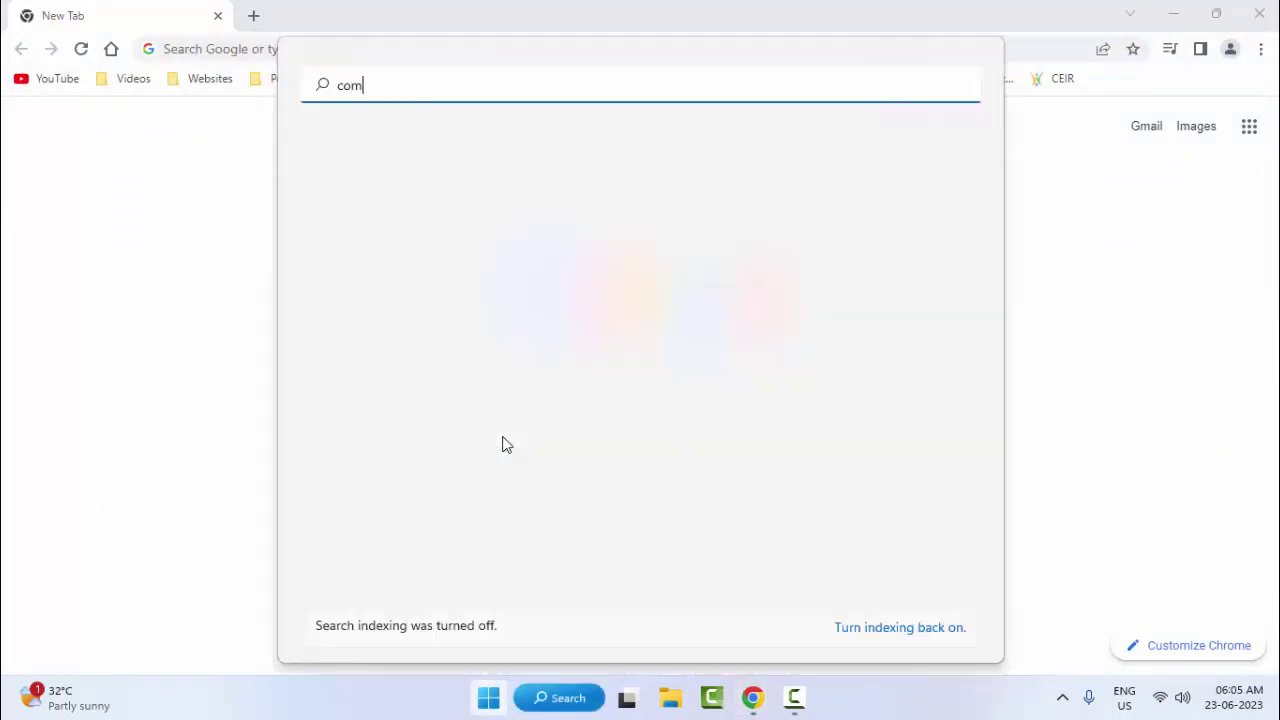
type("prompt")
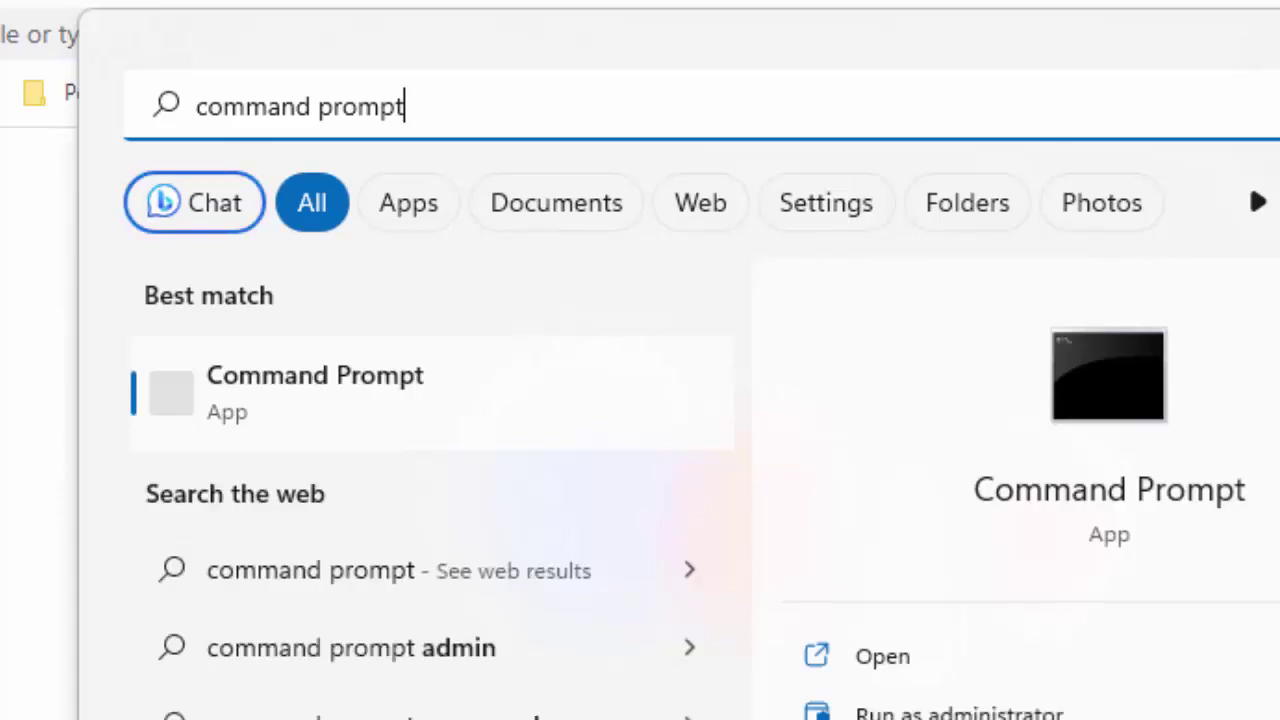
right_click(398, 410)
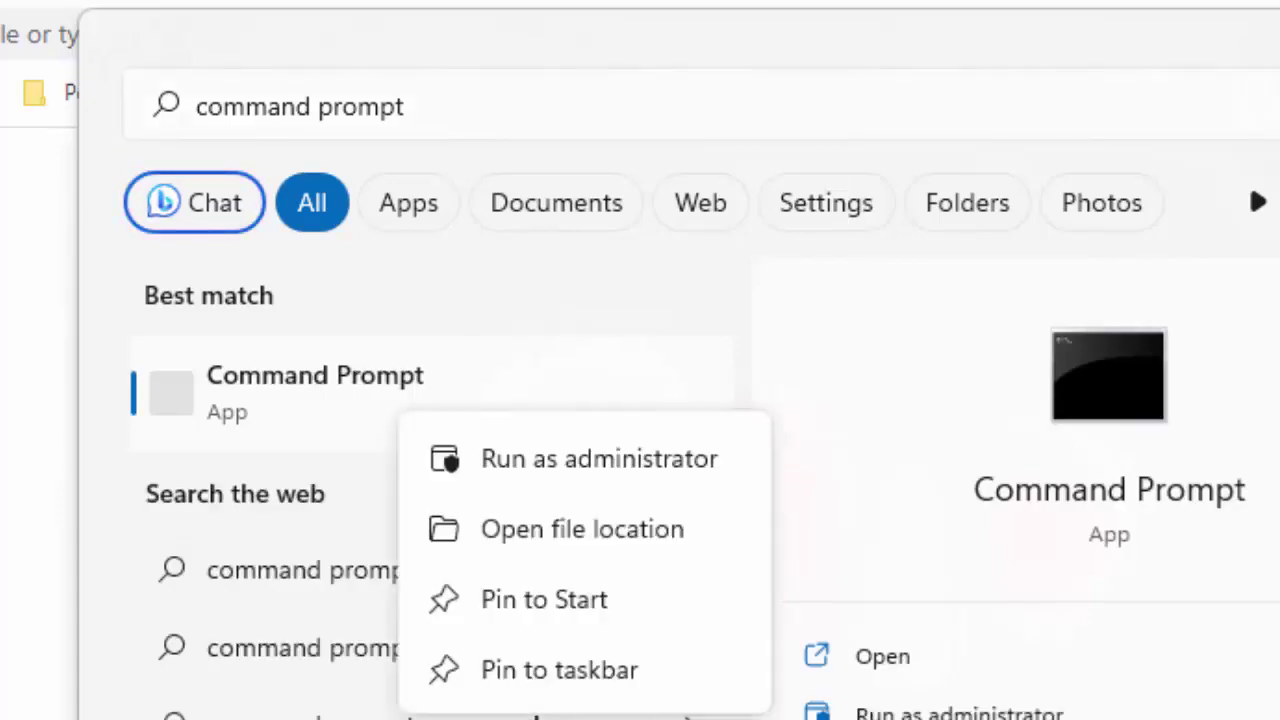
key("Escape")
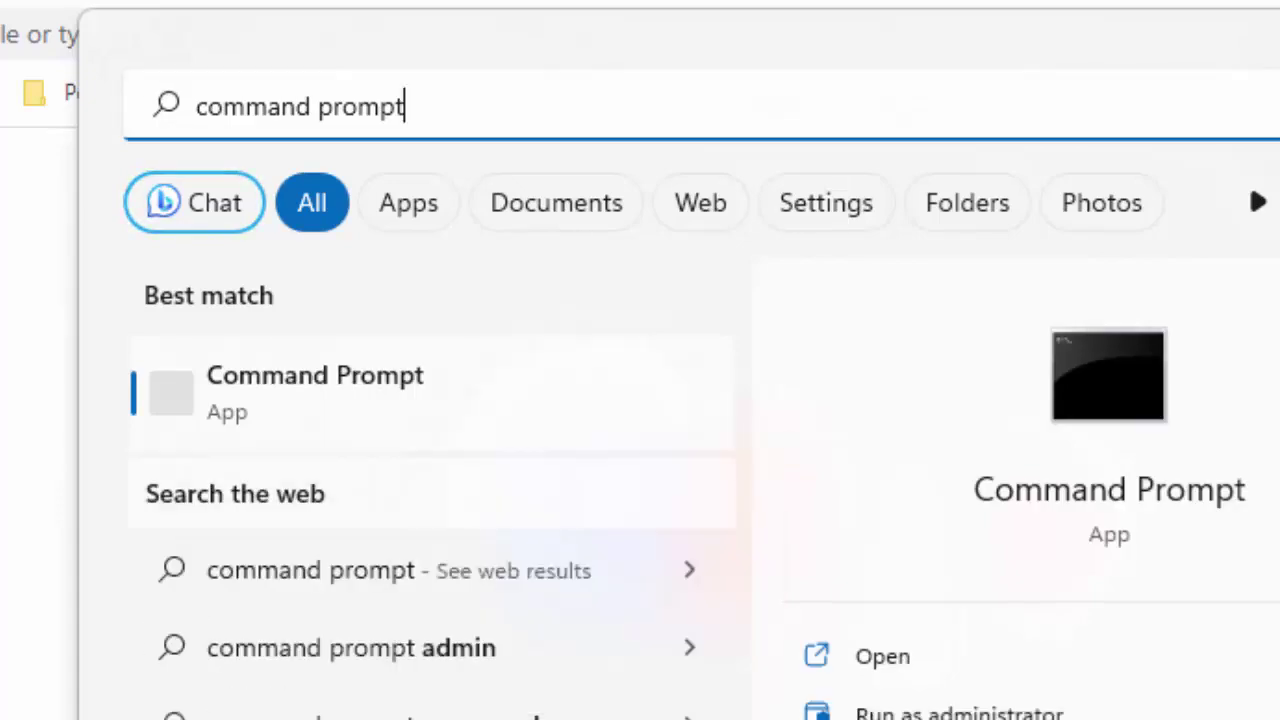
key("Escape")
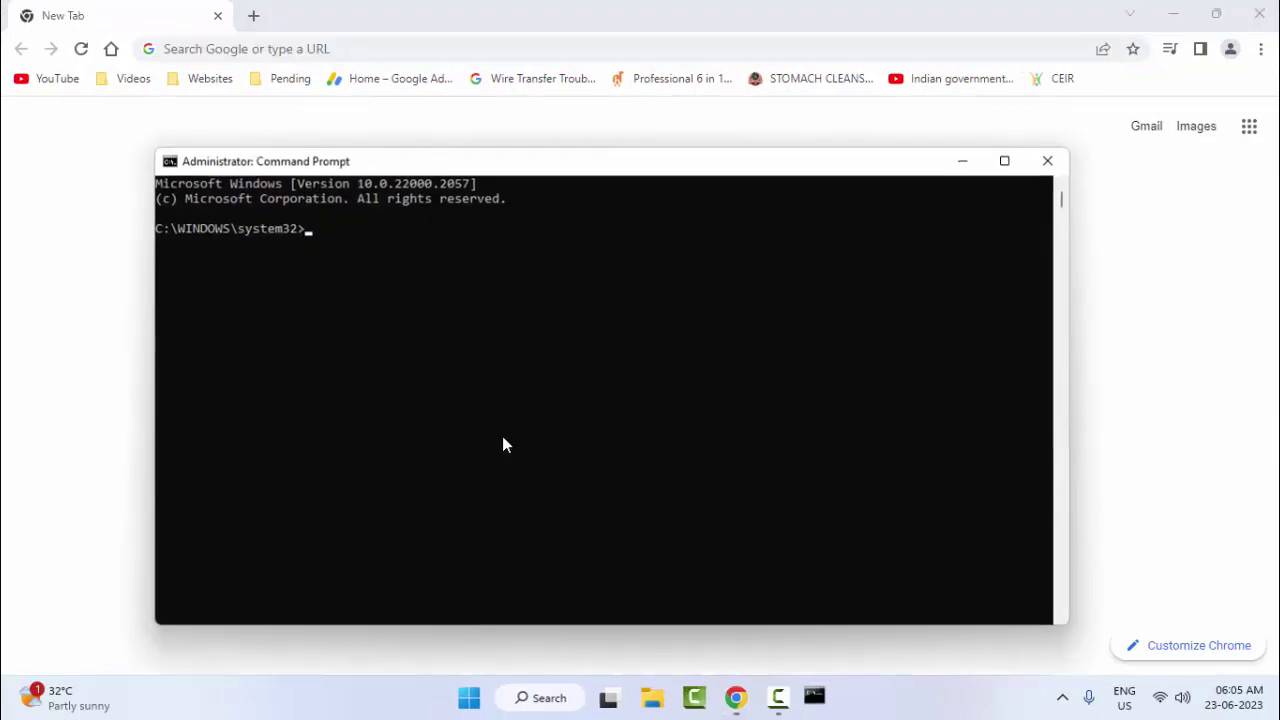
key("super+Up")
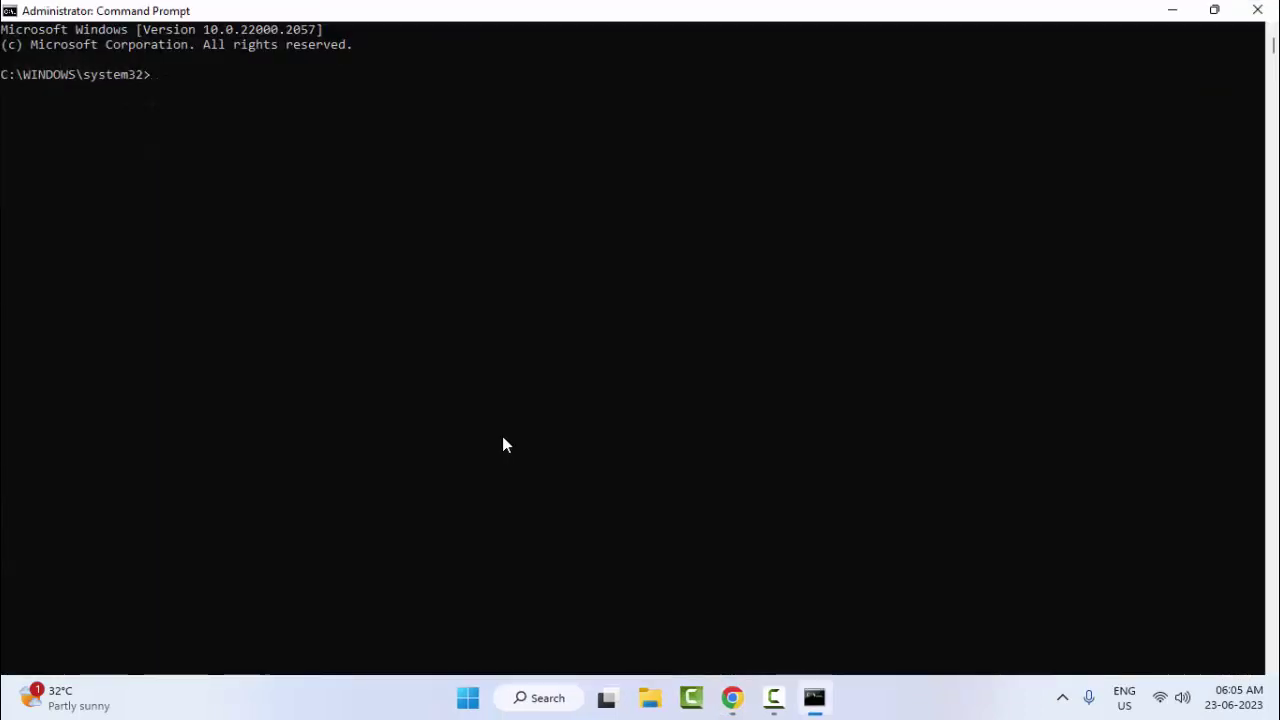
- Release the current IP configuration with the command ipconfig /release
type("ipconfig /")
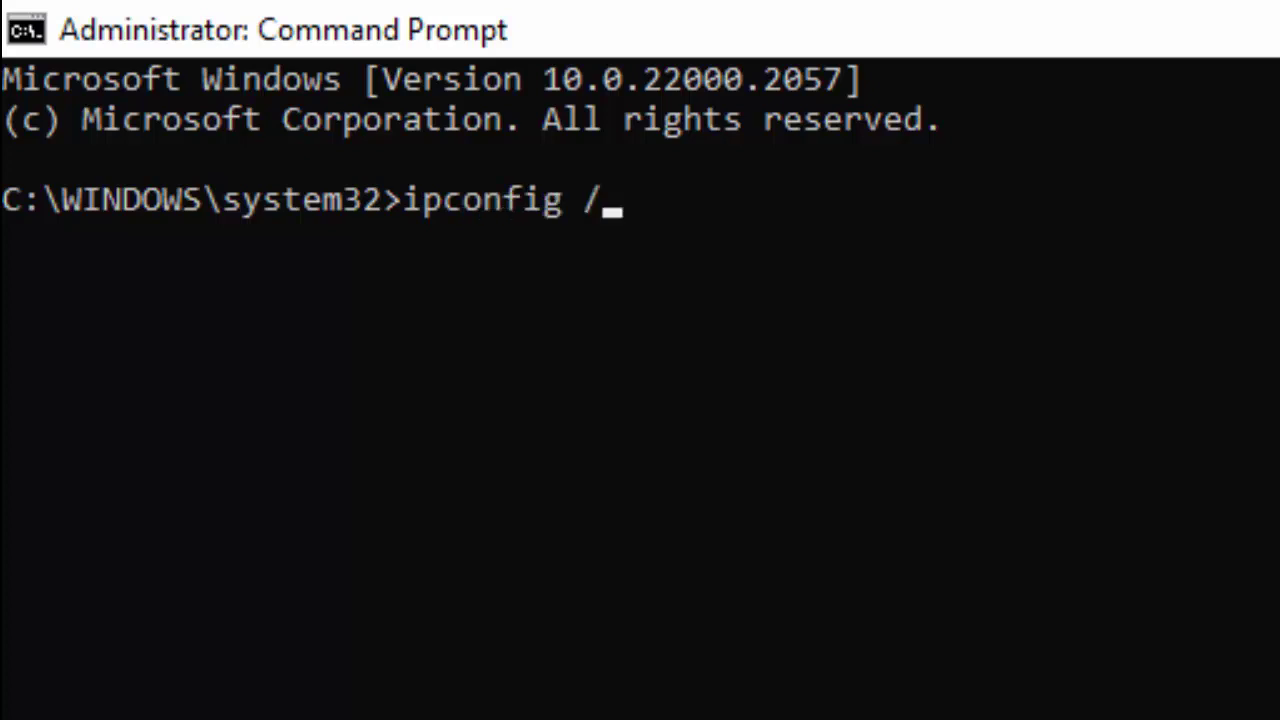
type("release")
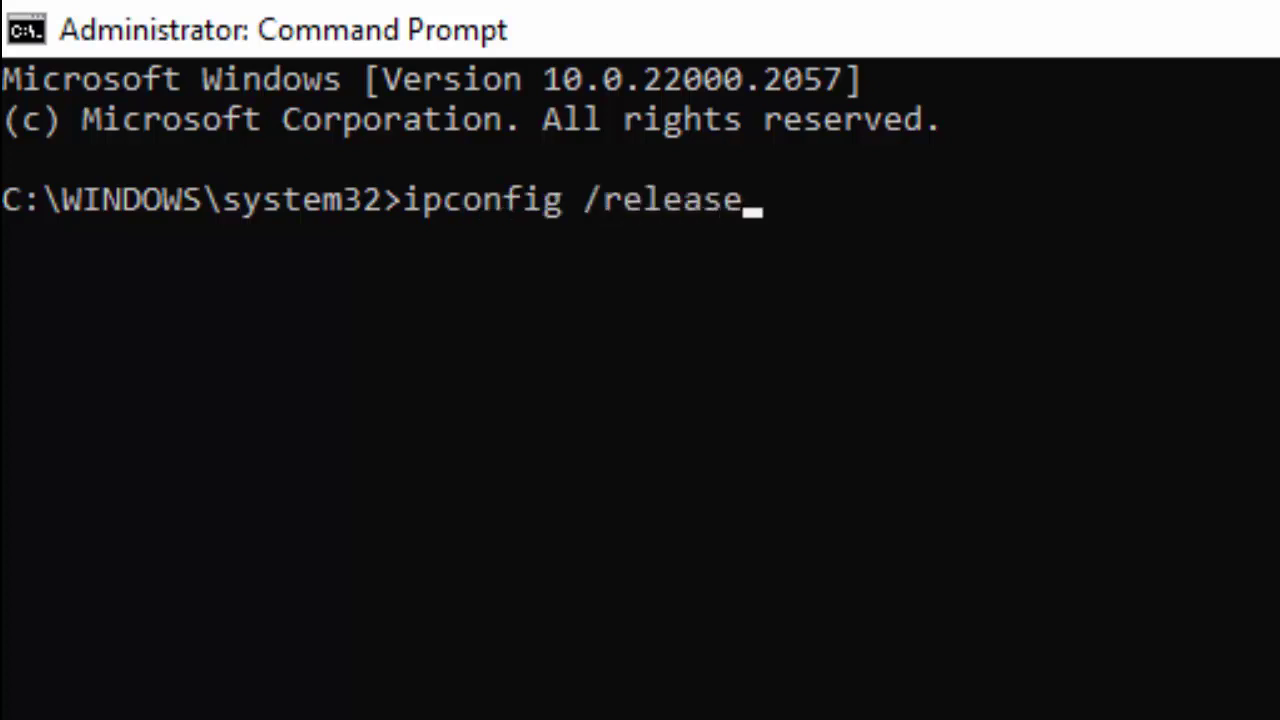
key("Return")
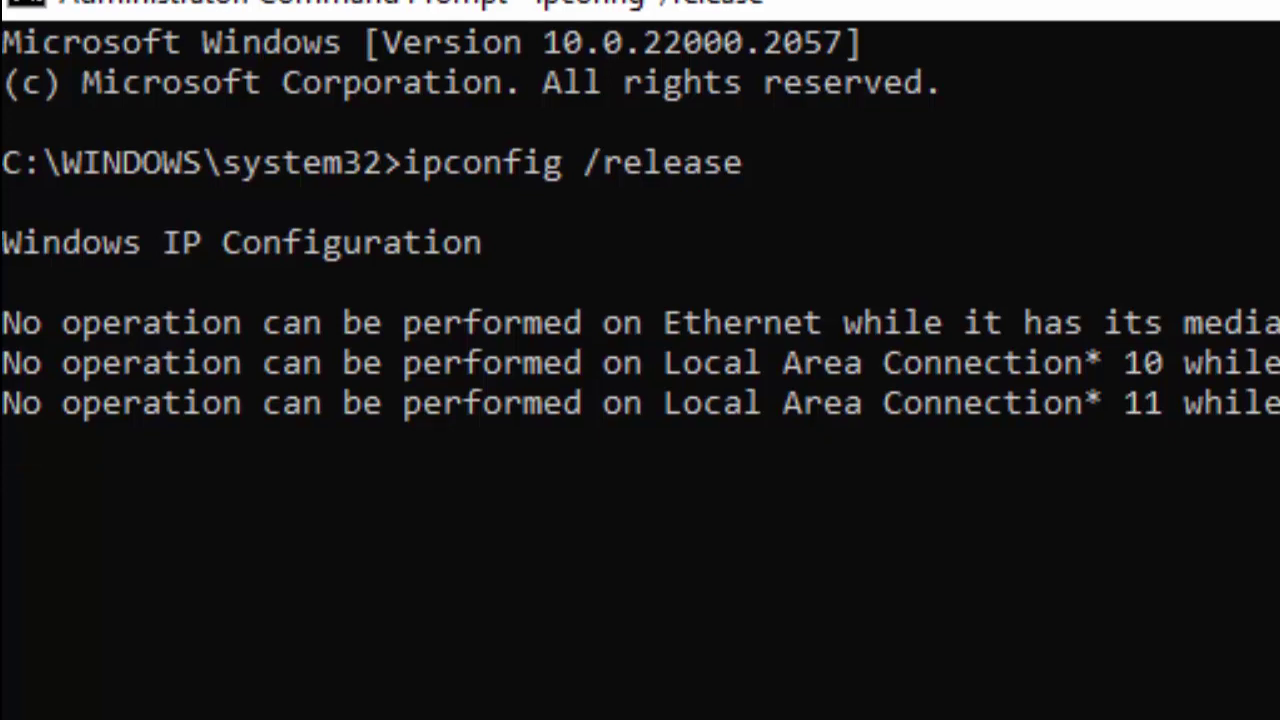
- Flush the DNS cache with ipconfig /flushdns and renew the IP configuration with ipconfig /renew
type("ipconfig /flush")
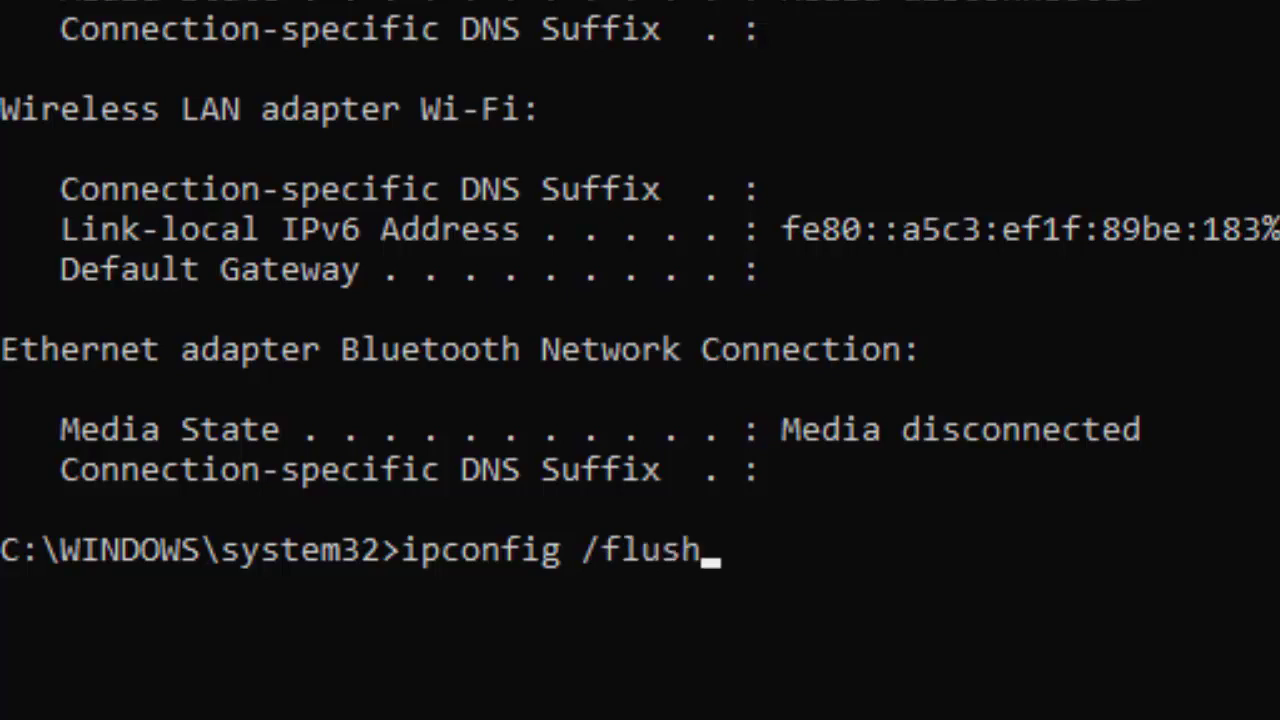
type("dns")
key("Return")
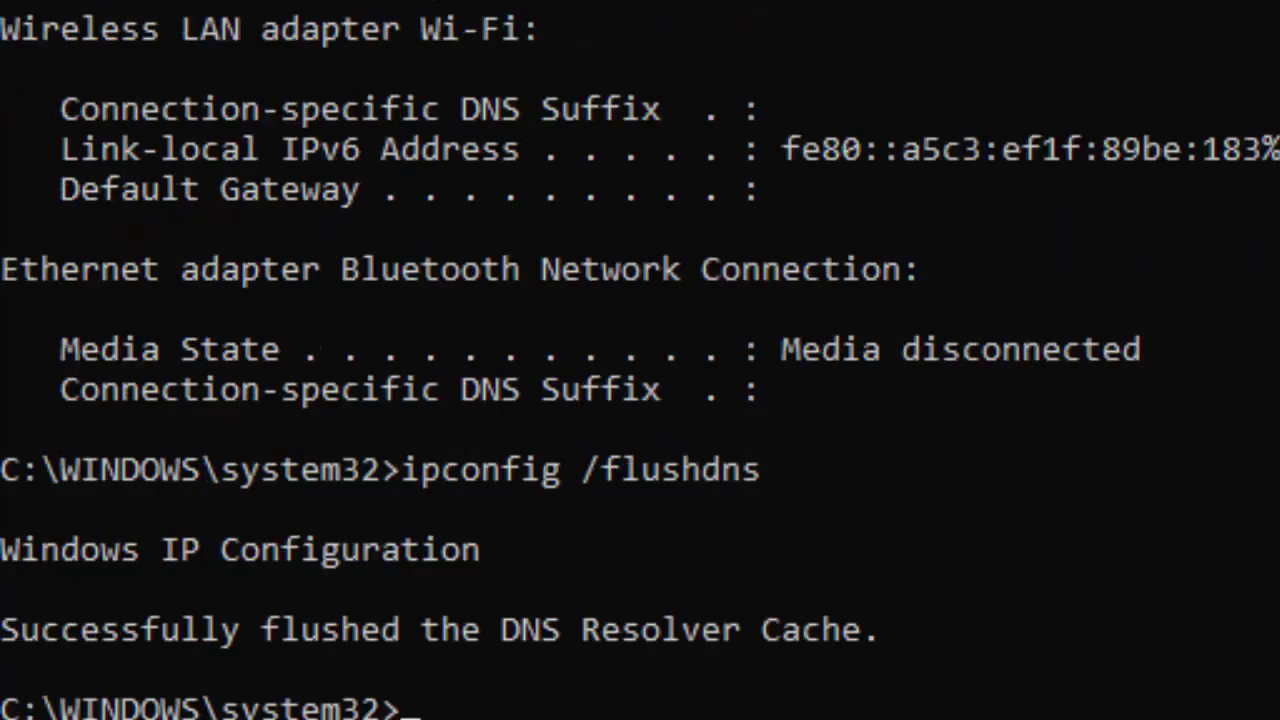
type("ipconfig /renew")
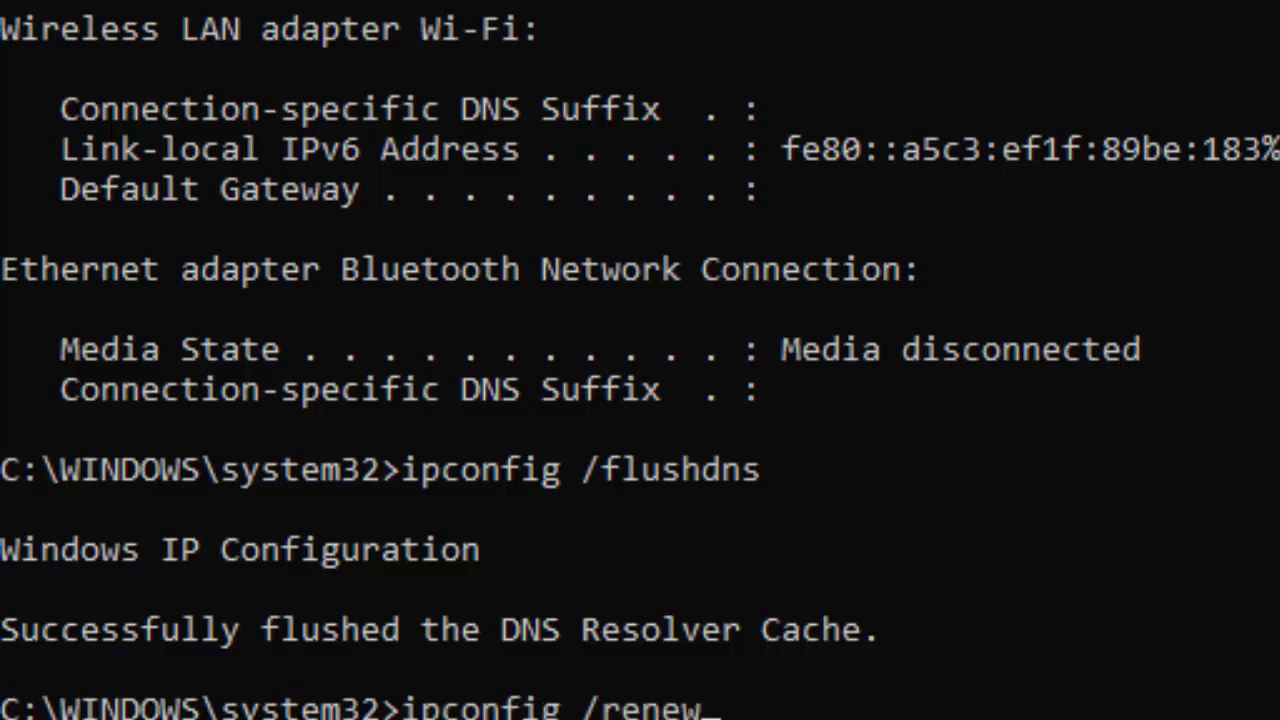
key("Return")
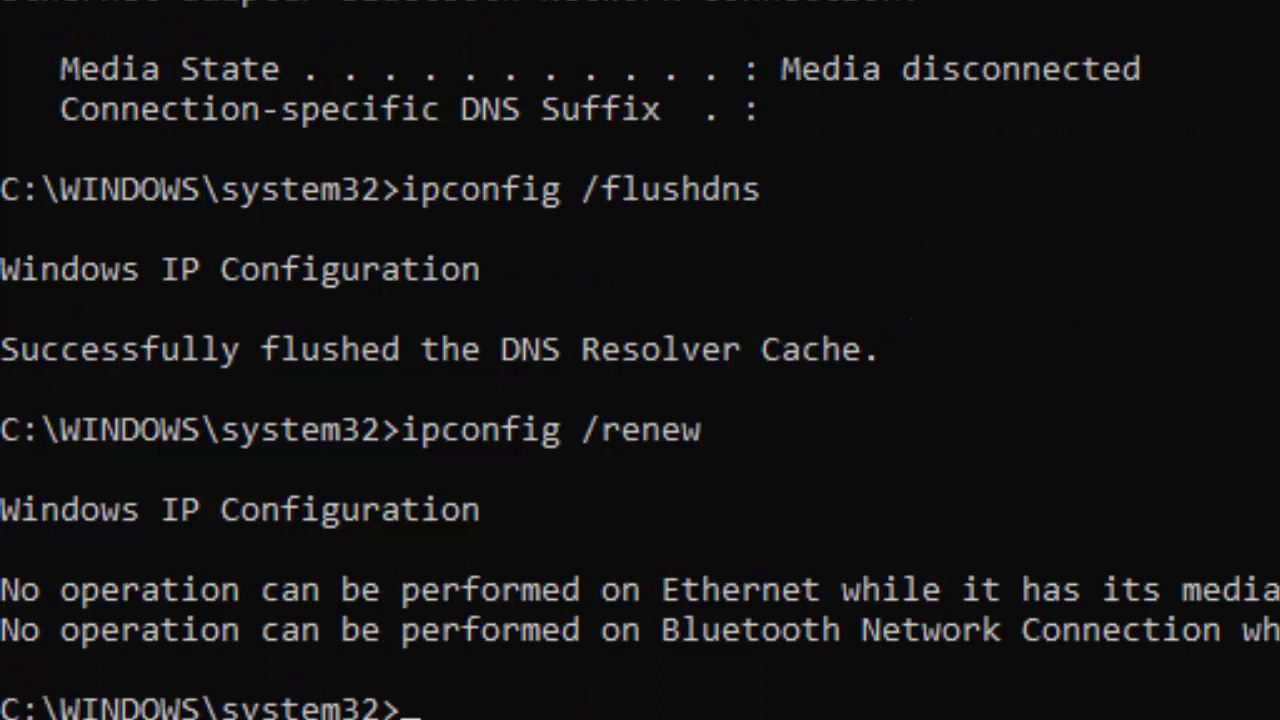
- Reset the TCP/IP stack with netsh int ip reset and the Winsock catalog with netsh winsock reset
type("netsh int")
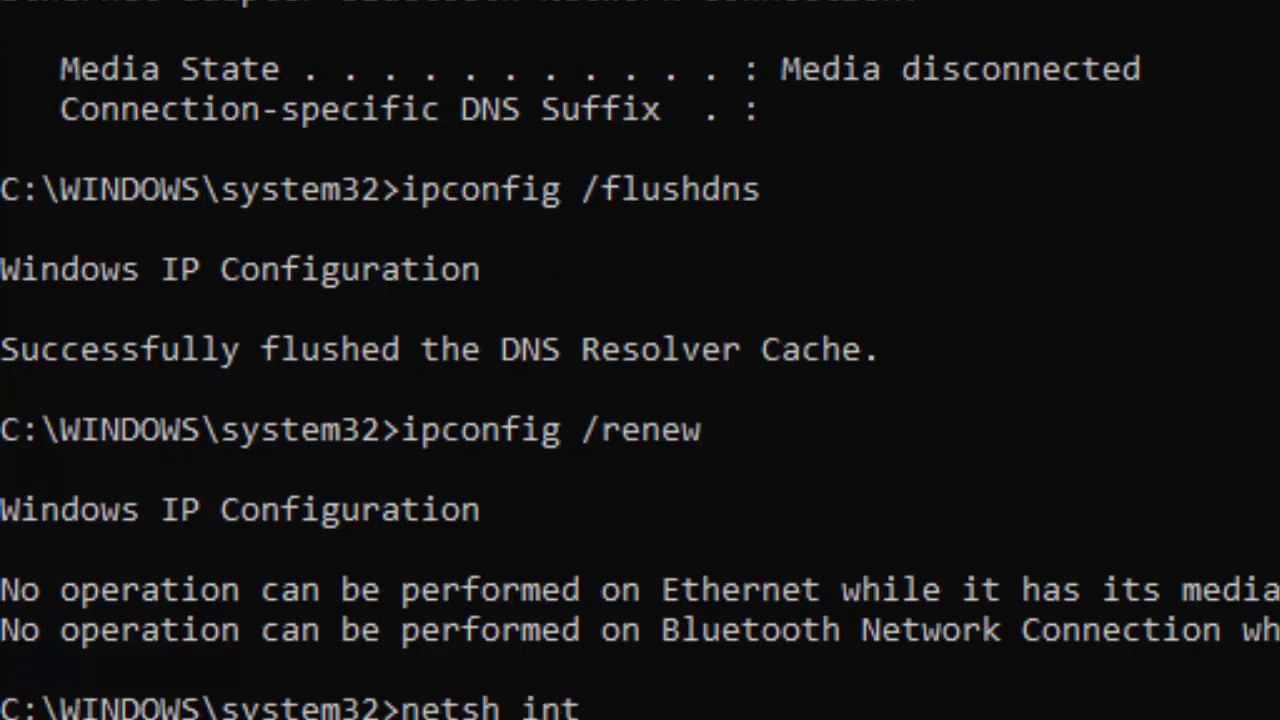
type(" ip reset")
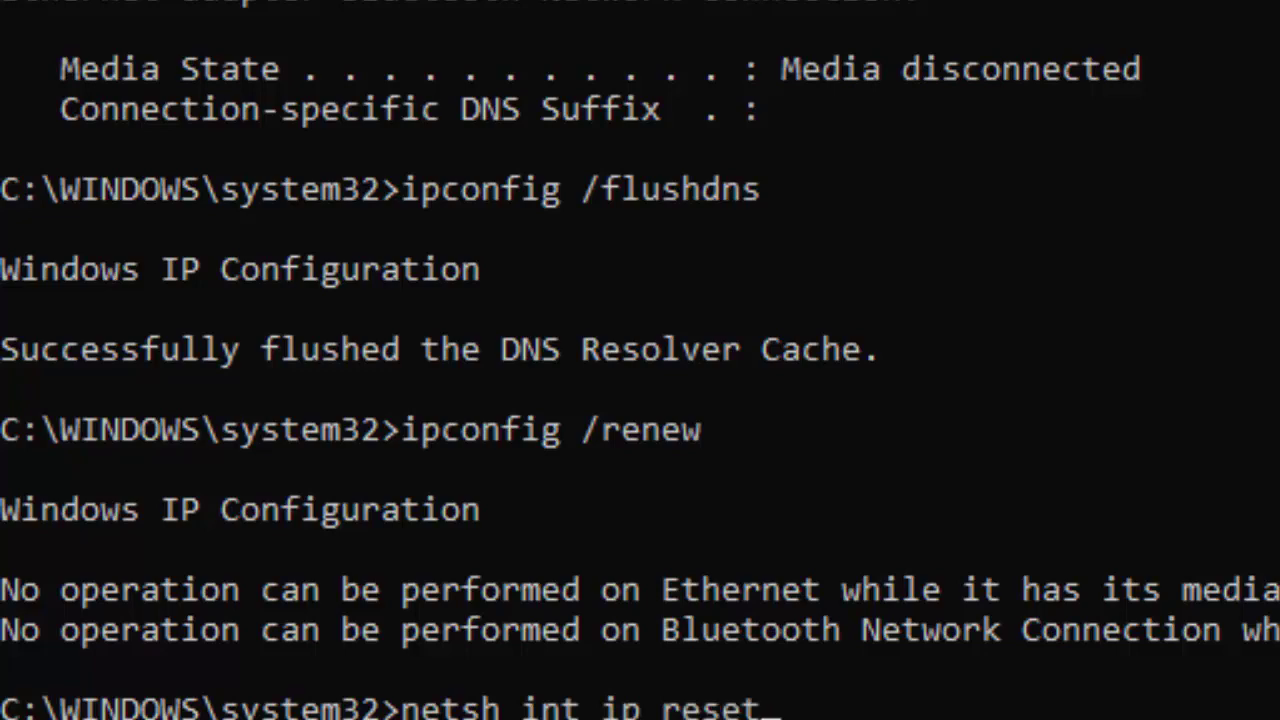
key("Return")
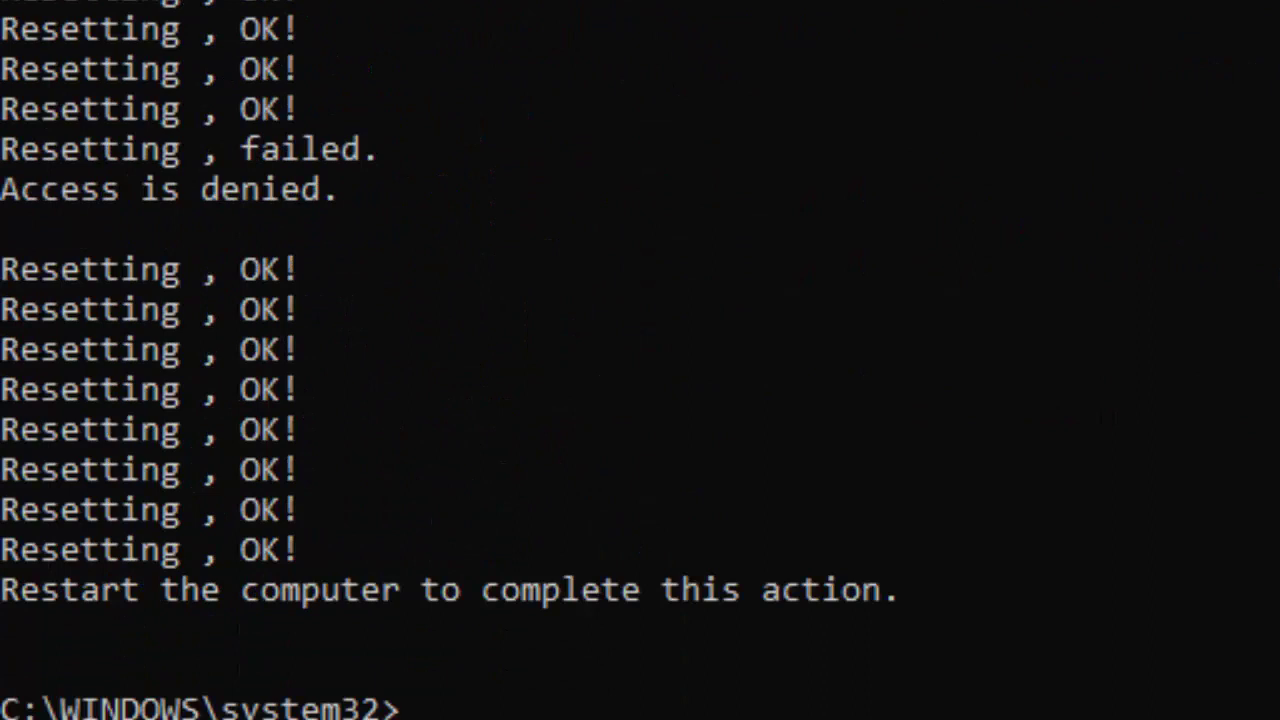
type("netsh w")
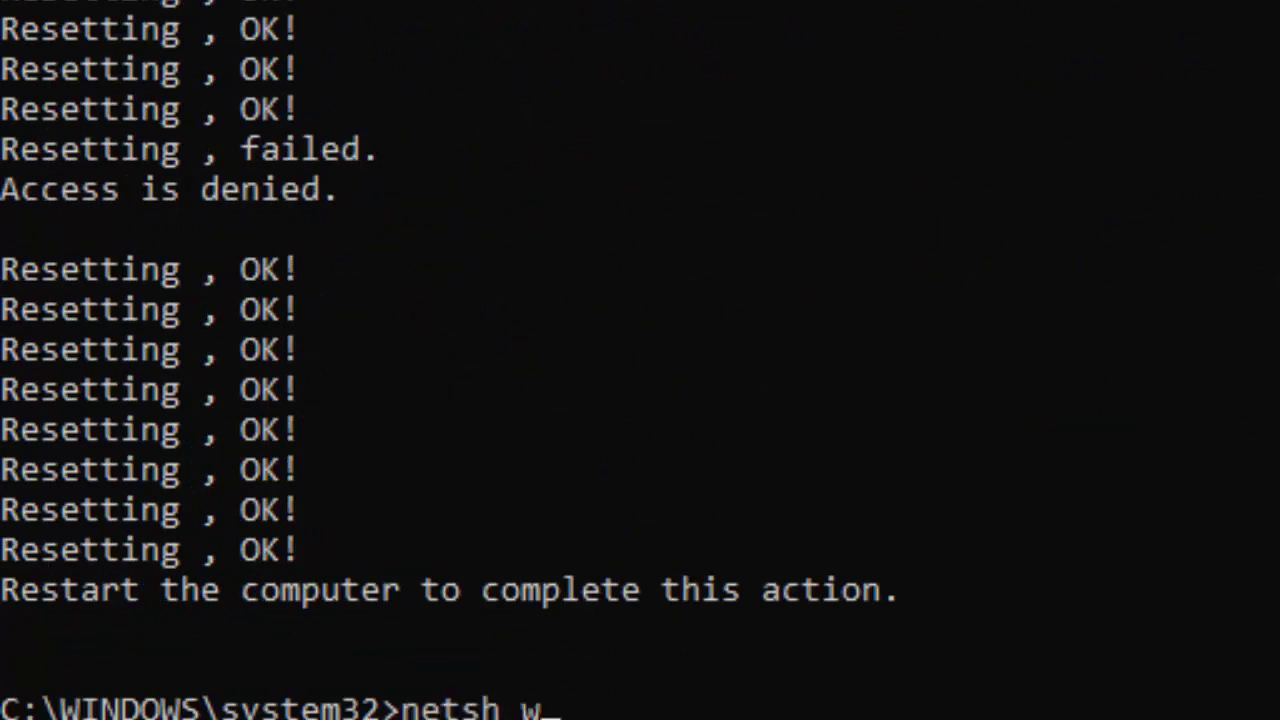
type("insock reset")
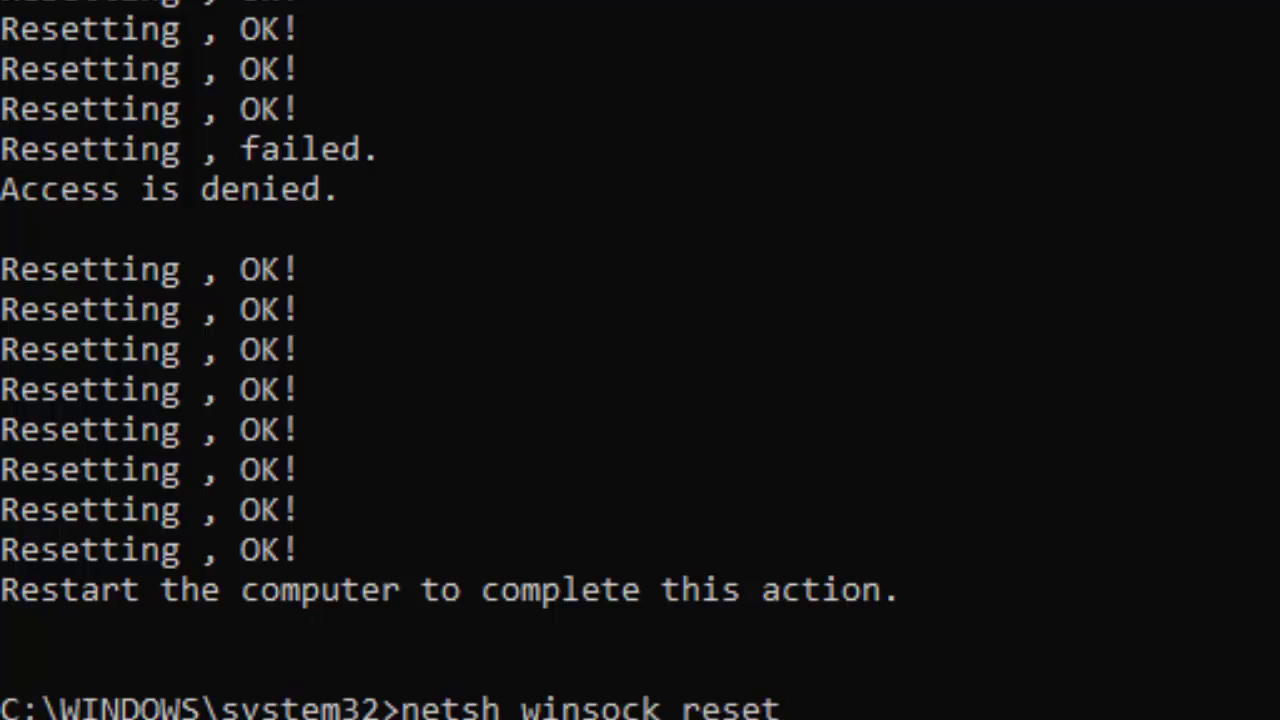
key("Return")
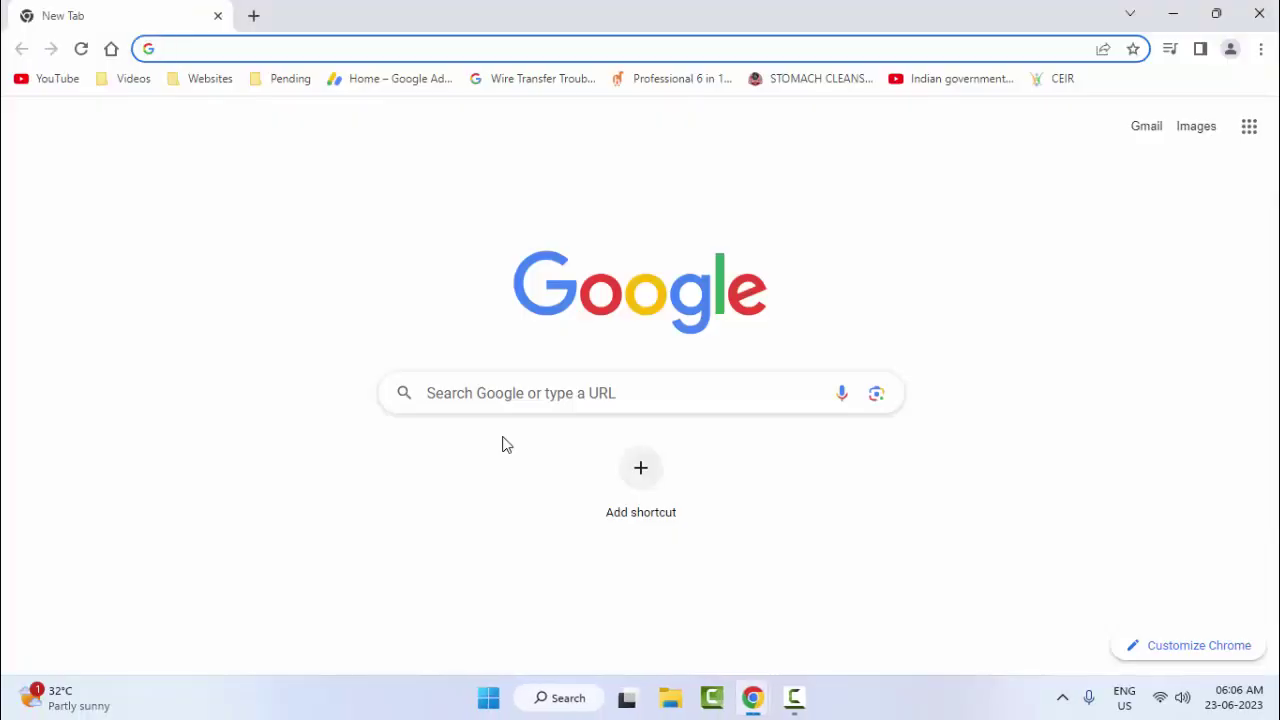
- Show the desktop and open the user's local Temp folder through the Run command %temp%
key("super+d")
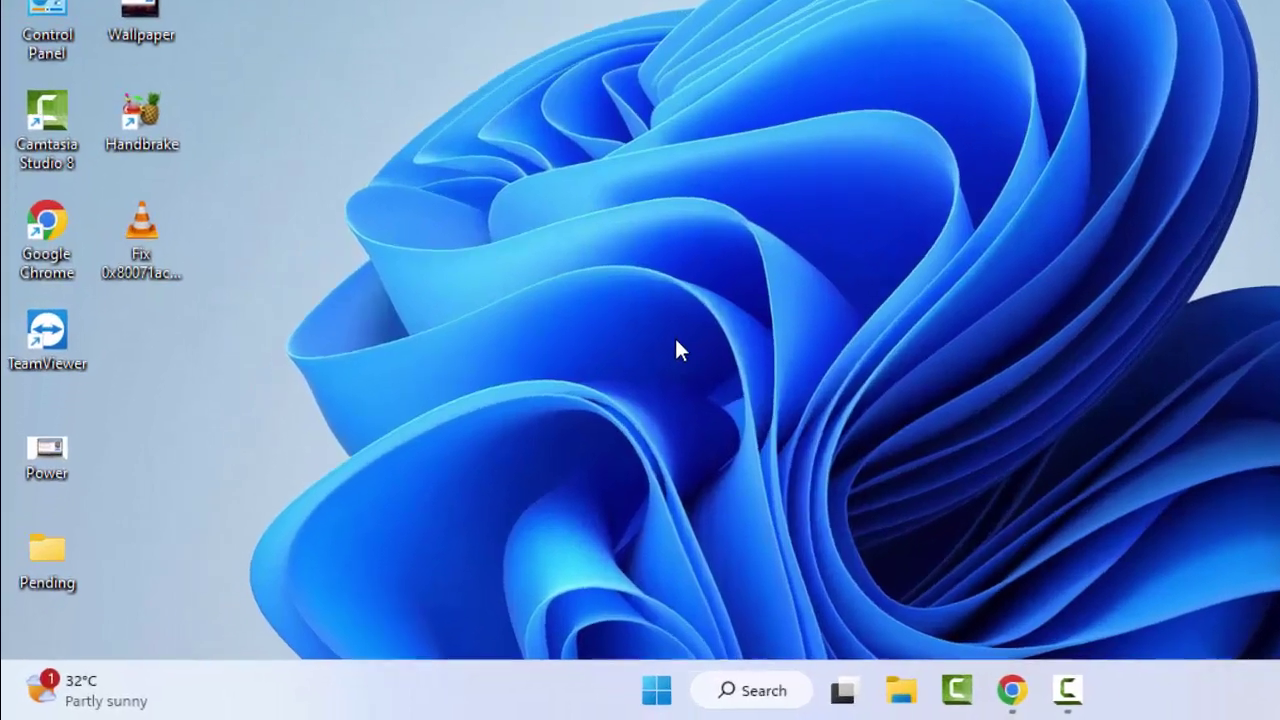
key("super+r")
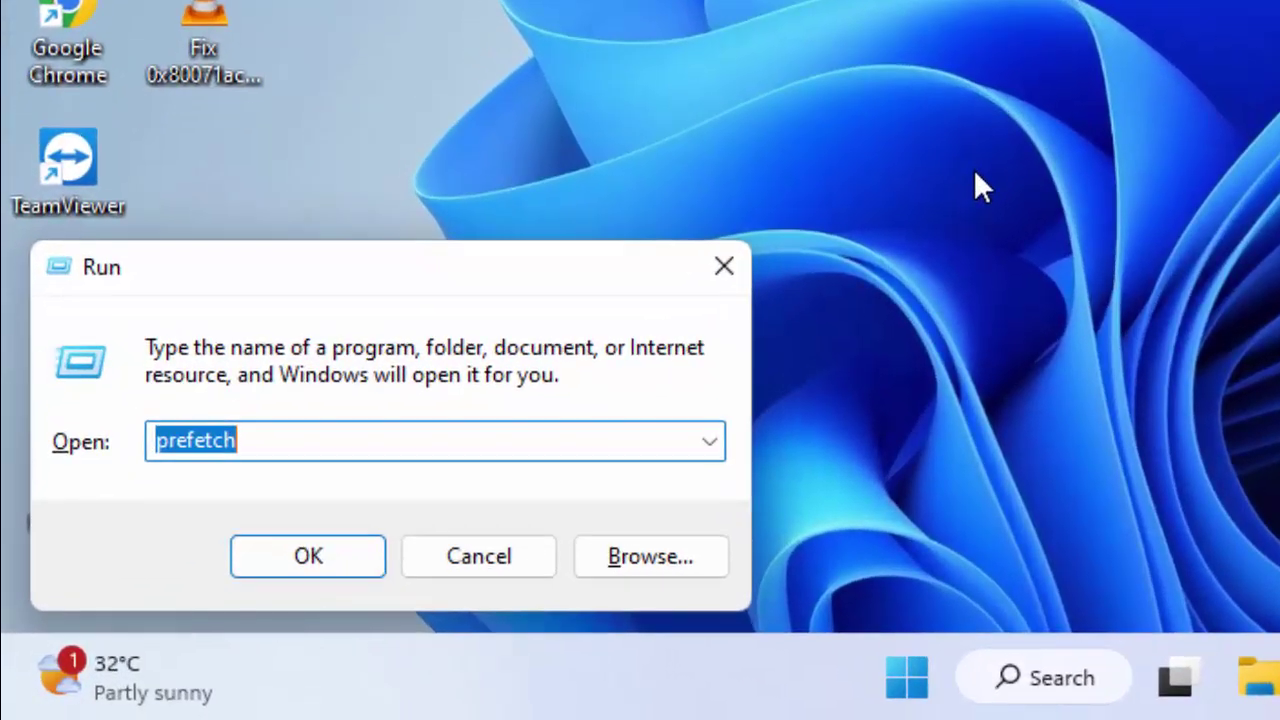
type("%temp%")
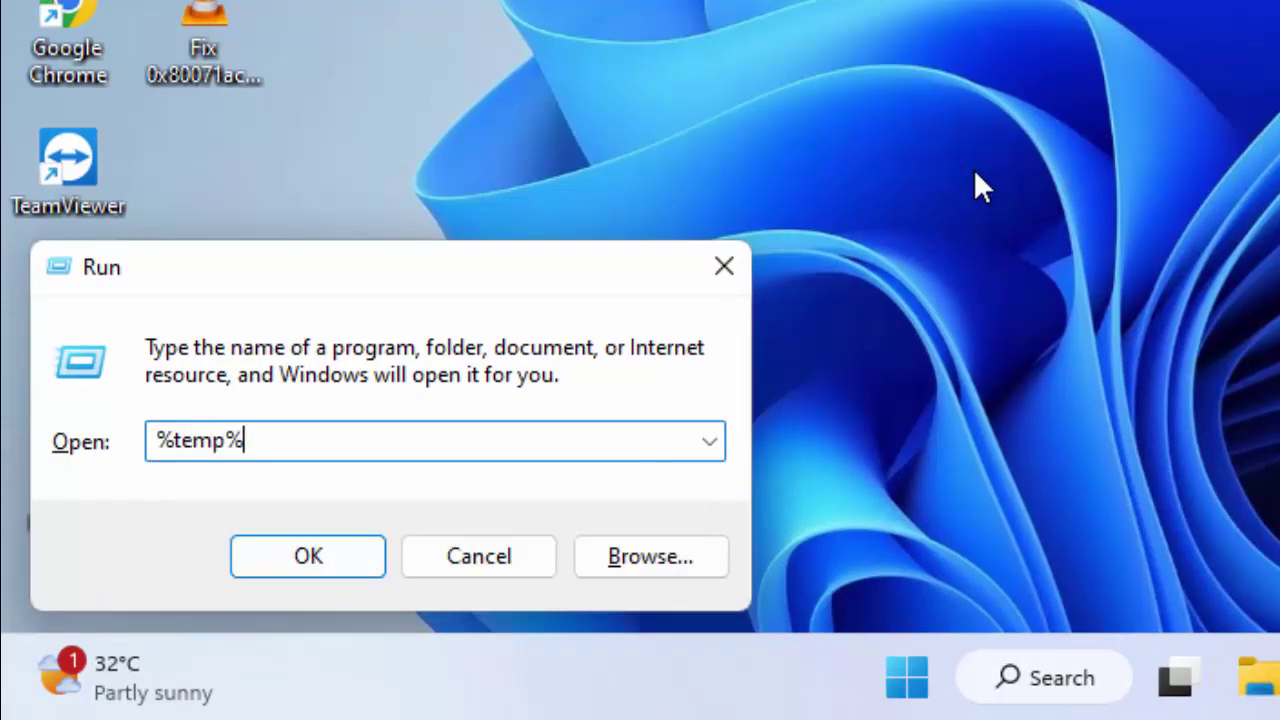
key("Return")
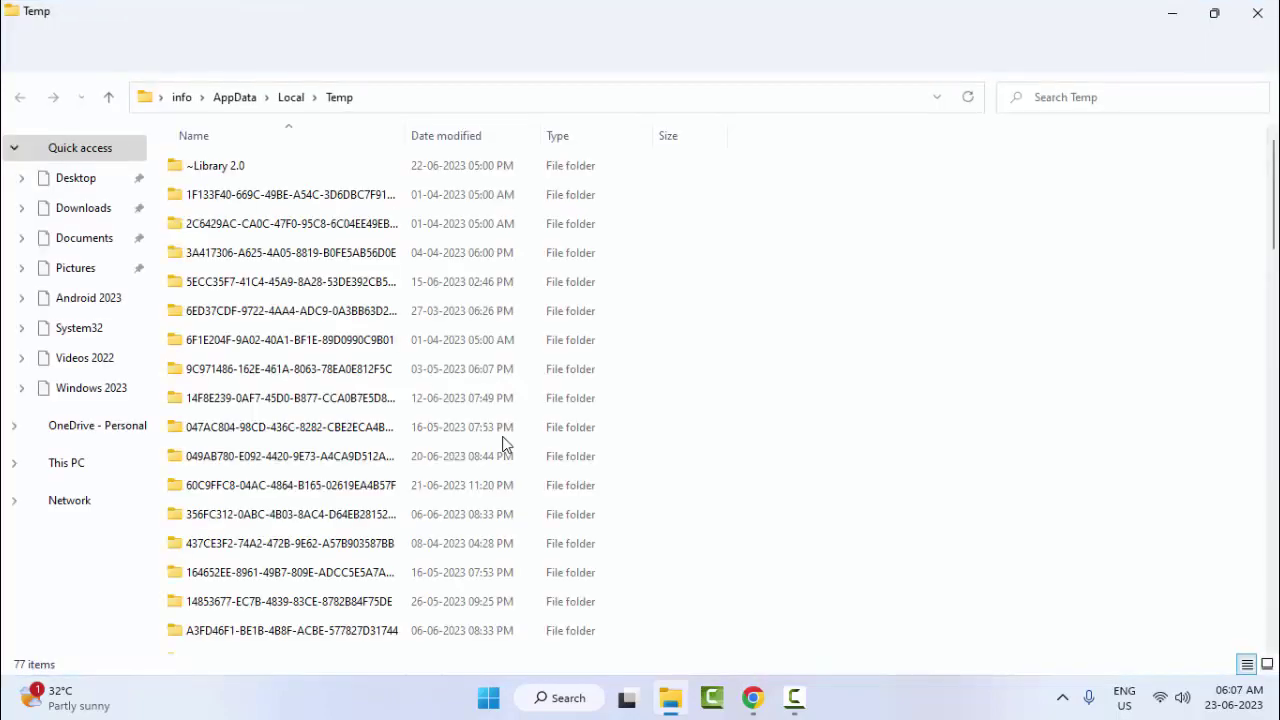
- Delete all items in the user's local Temp folder, leaving out protected or in-use folders, and close the folder window
left_click(503, 438)
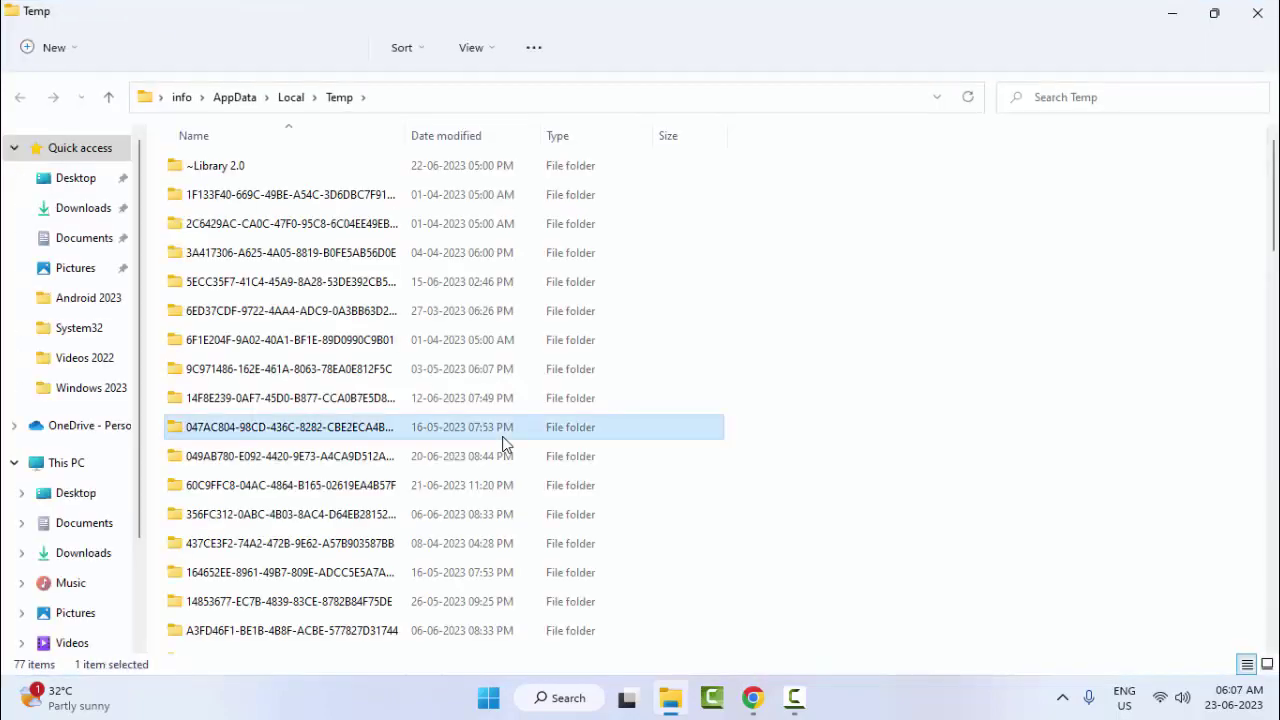
key("ctrl+a")
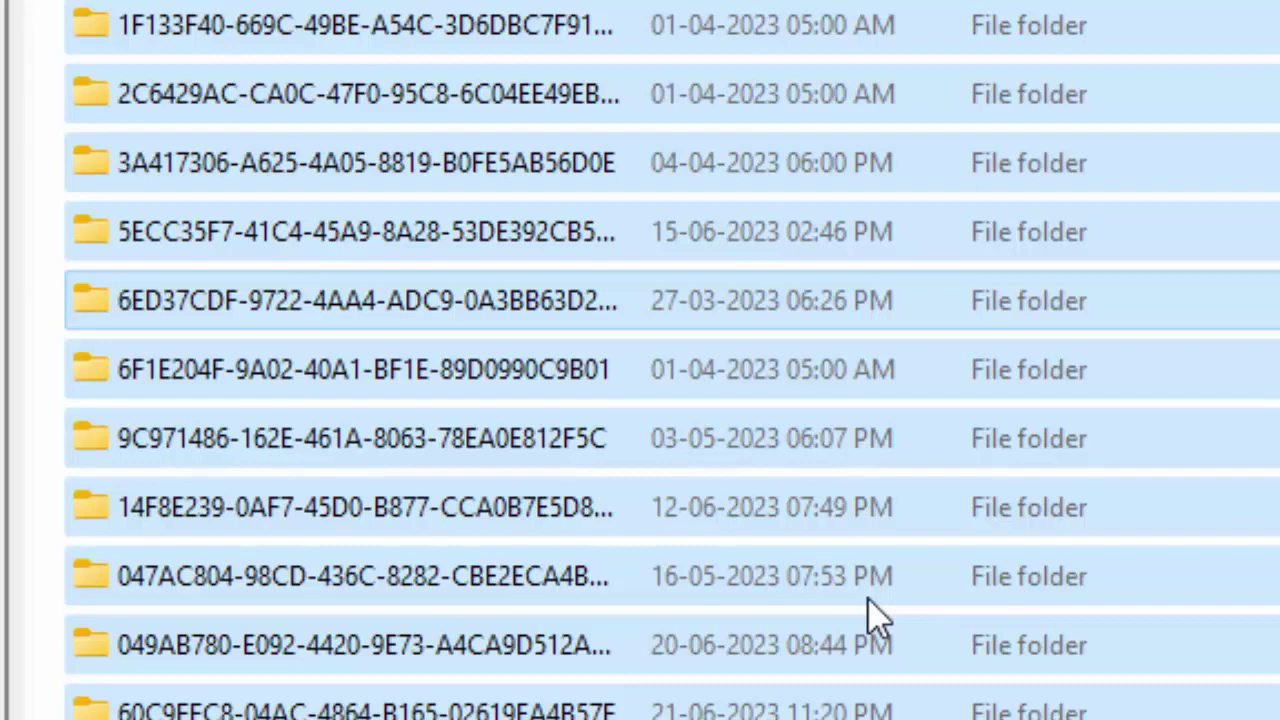
right_click(869, 600)
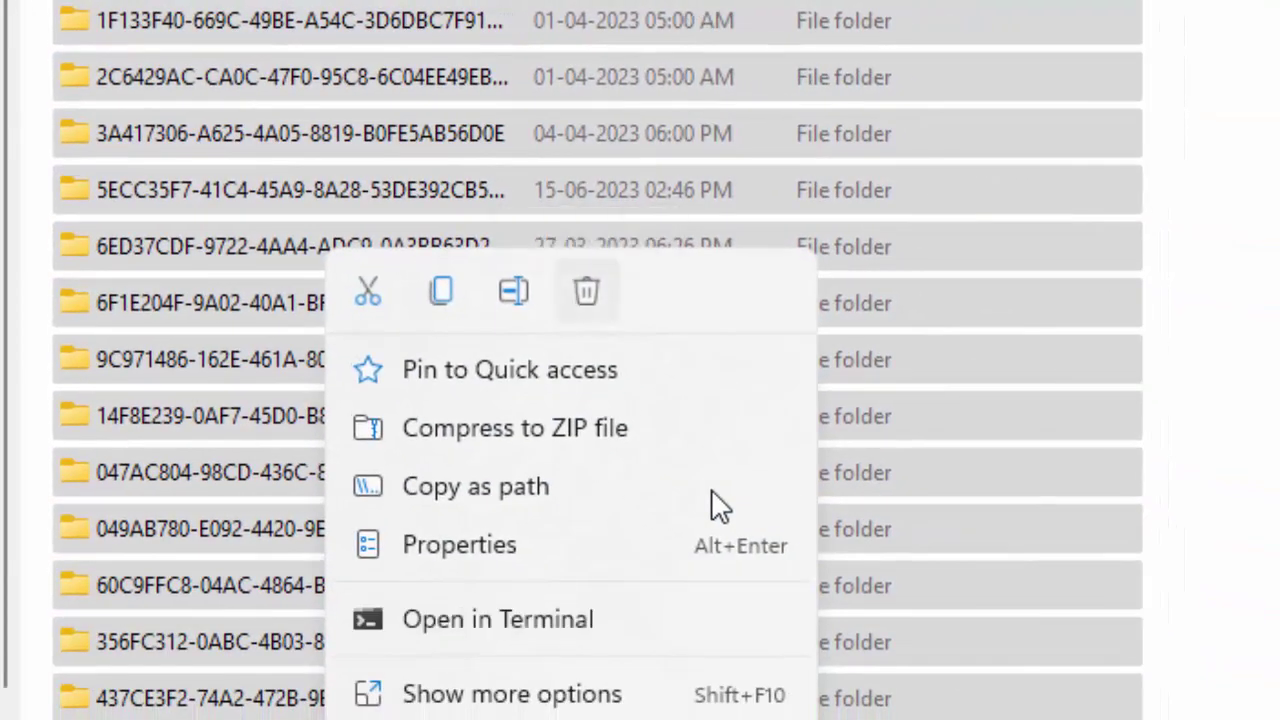
key("Escape")
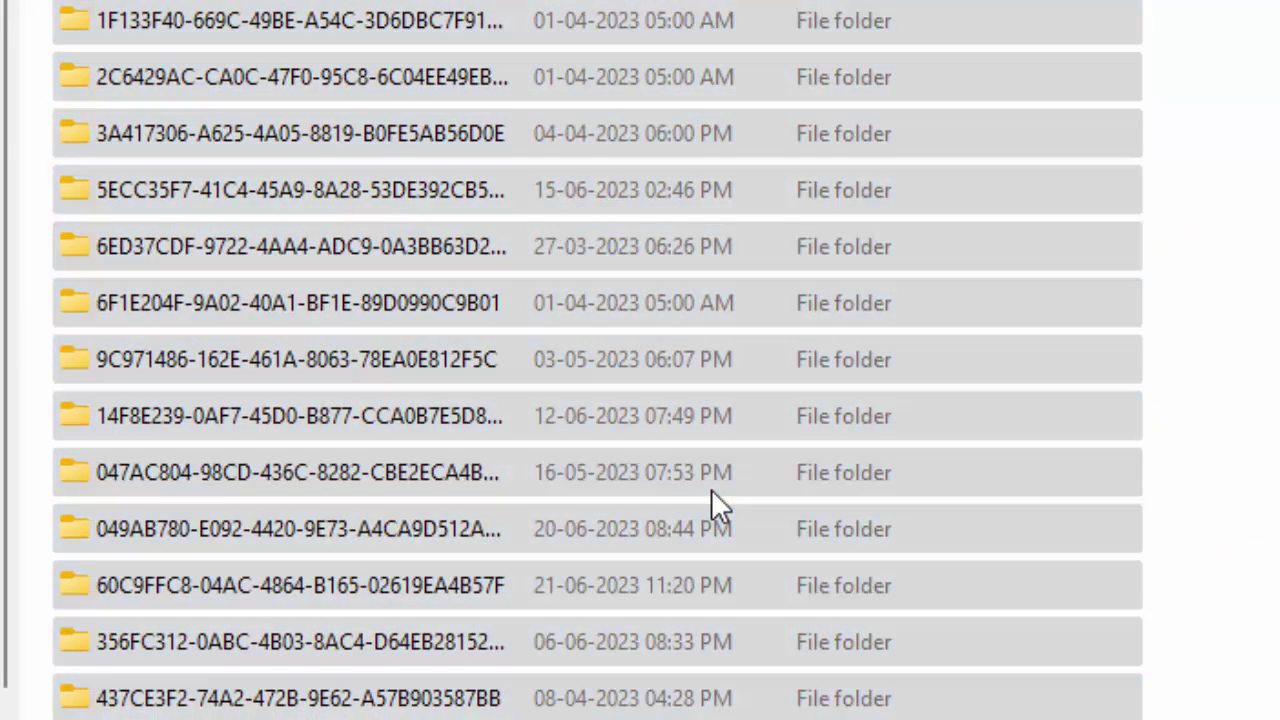
key("Delete")
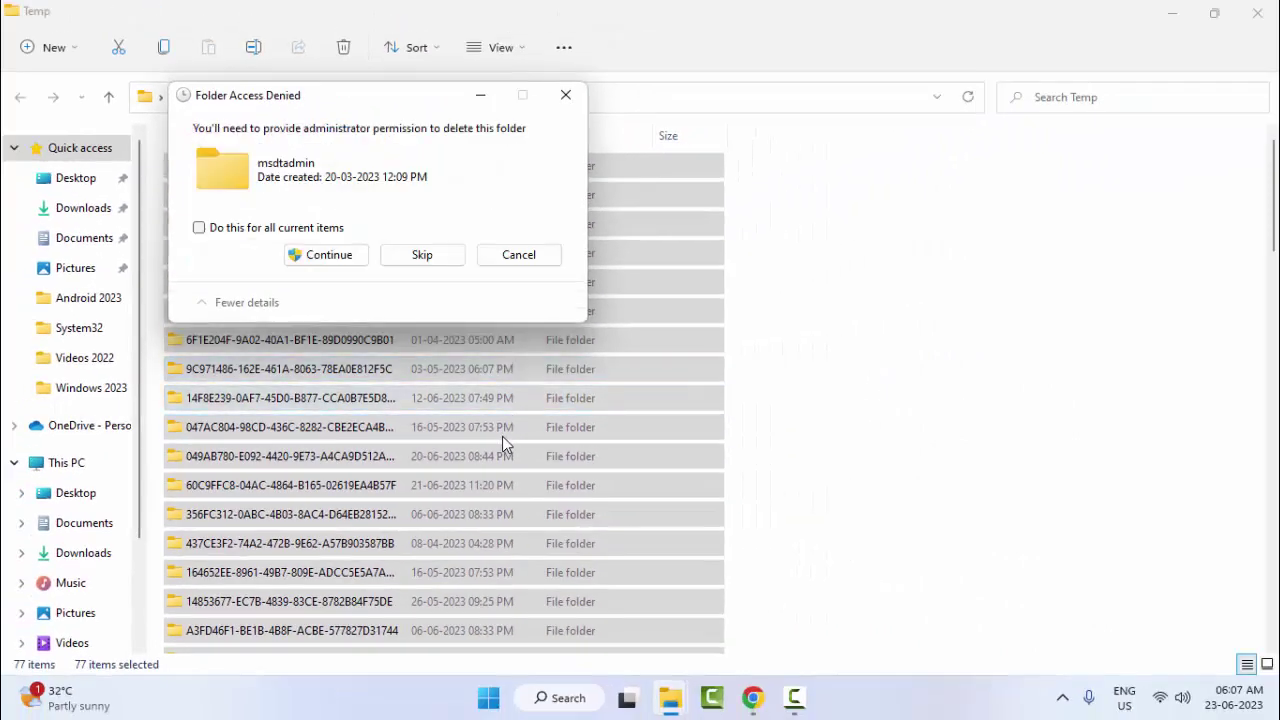
key("Return")
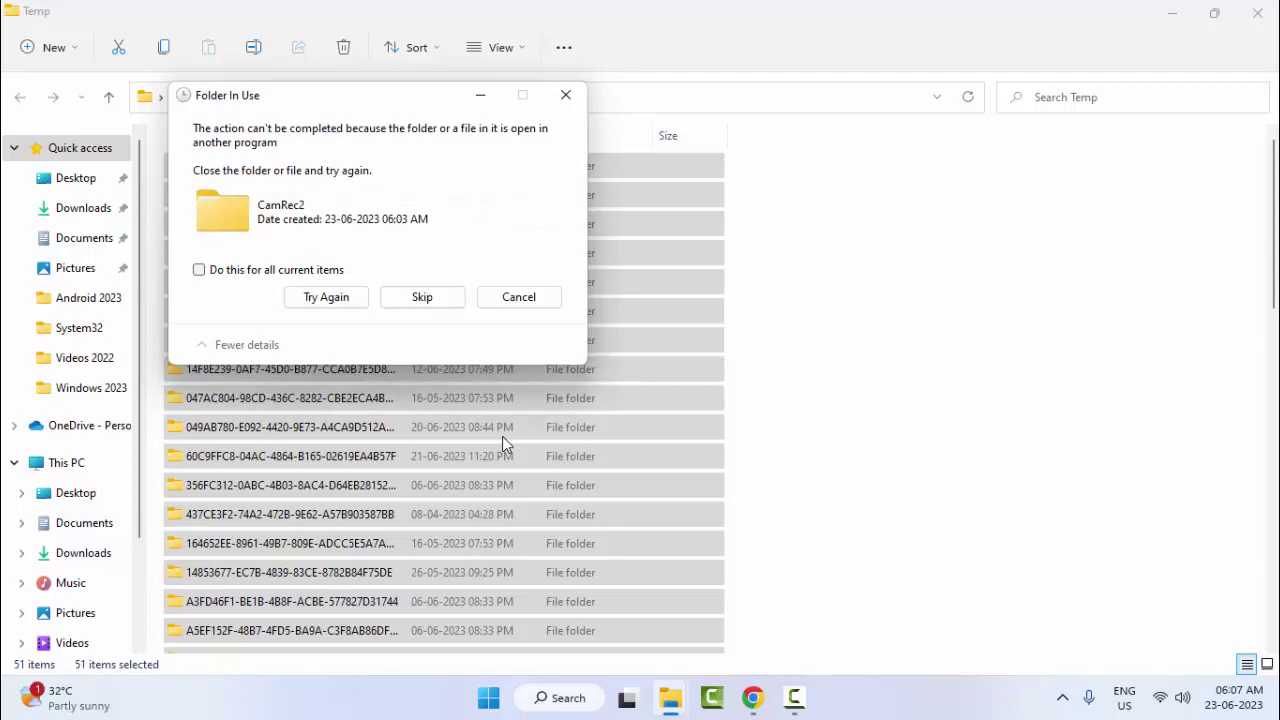
key("Escape")
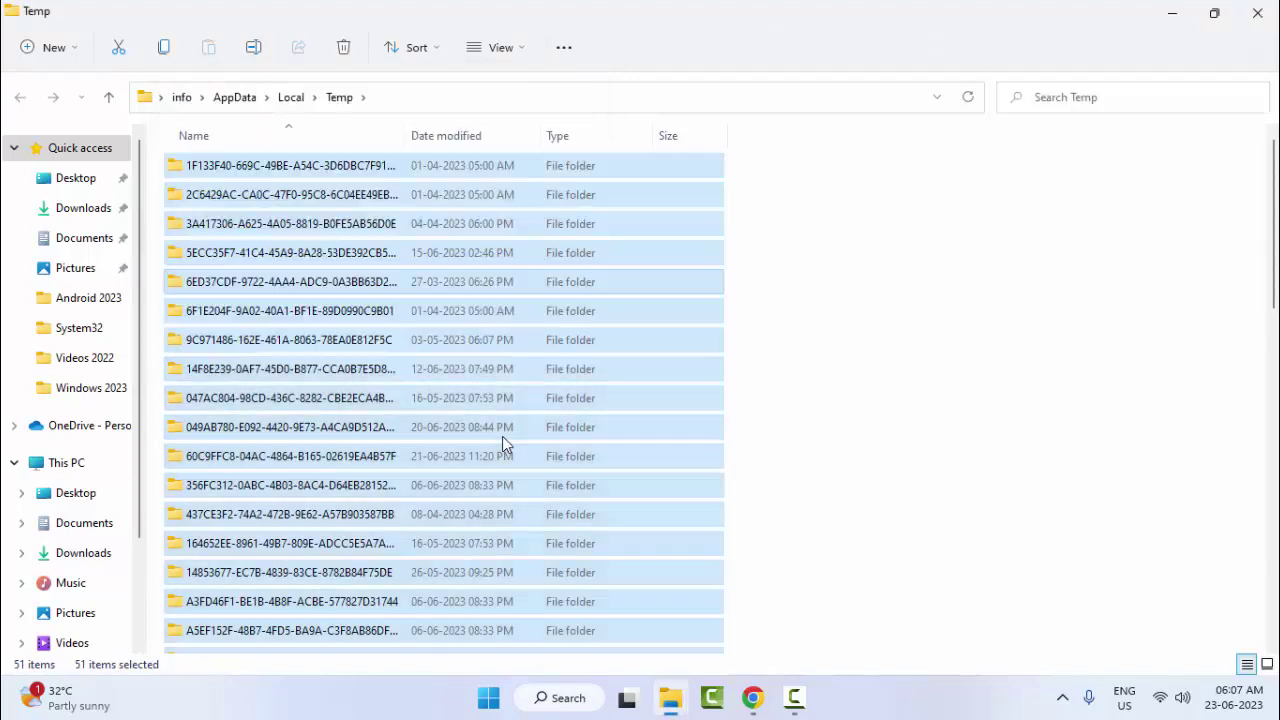
key("alt+F4")
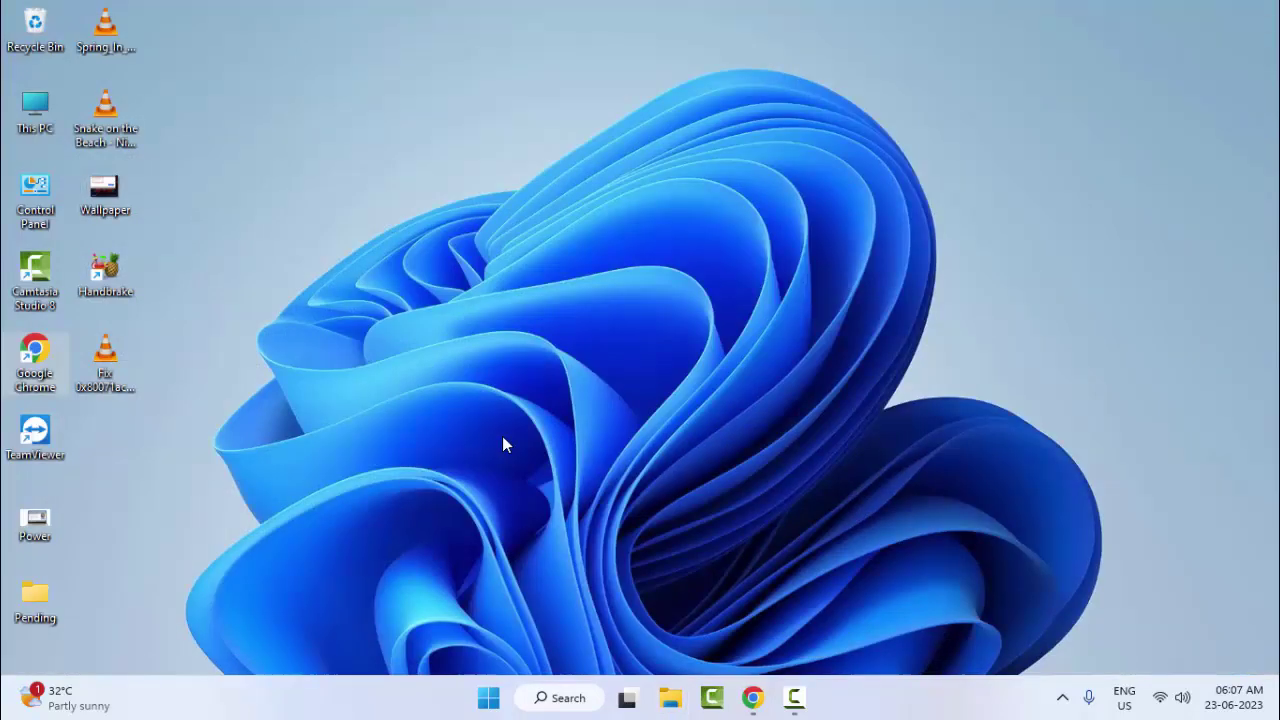
- Open the Windows Temp folder on drive C through the Run command temp
key("super+r")
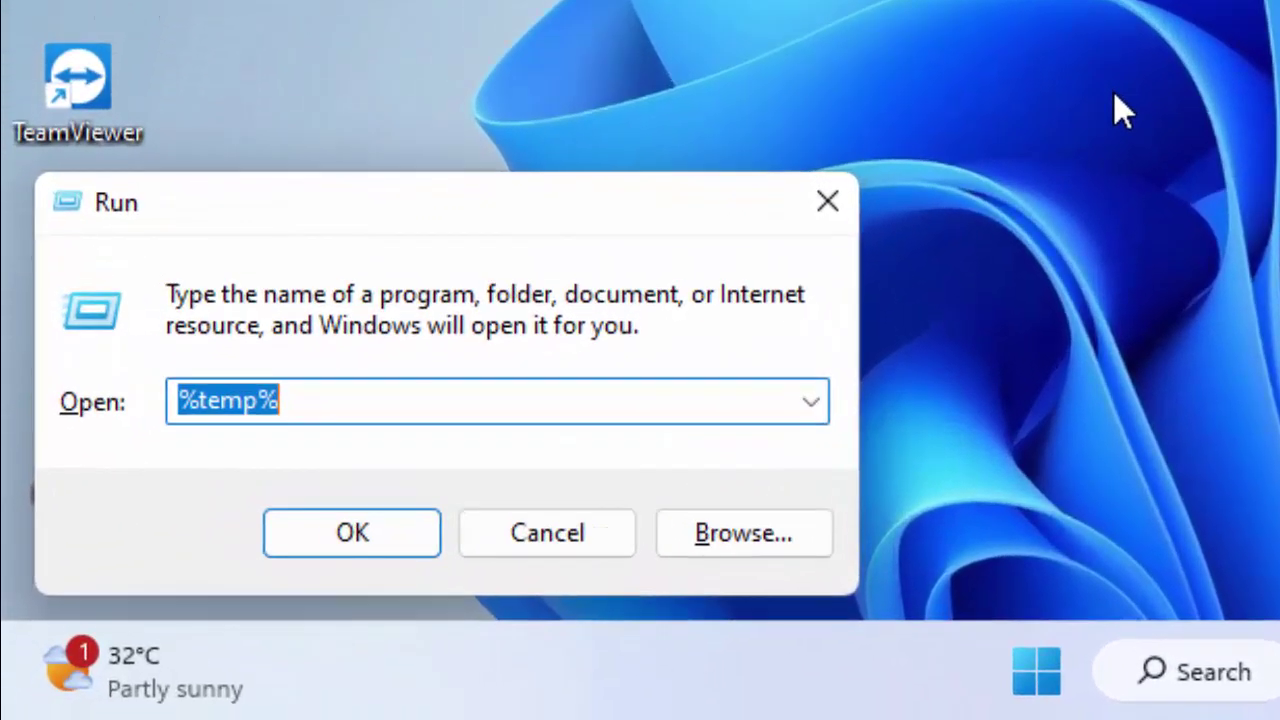
type("temp")
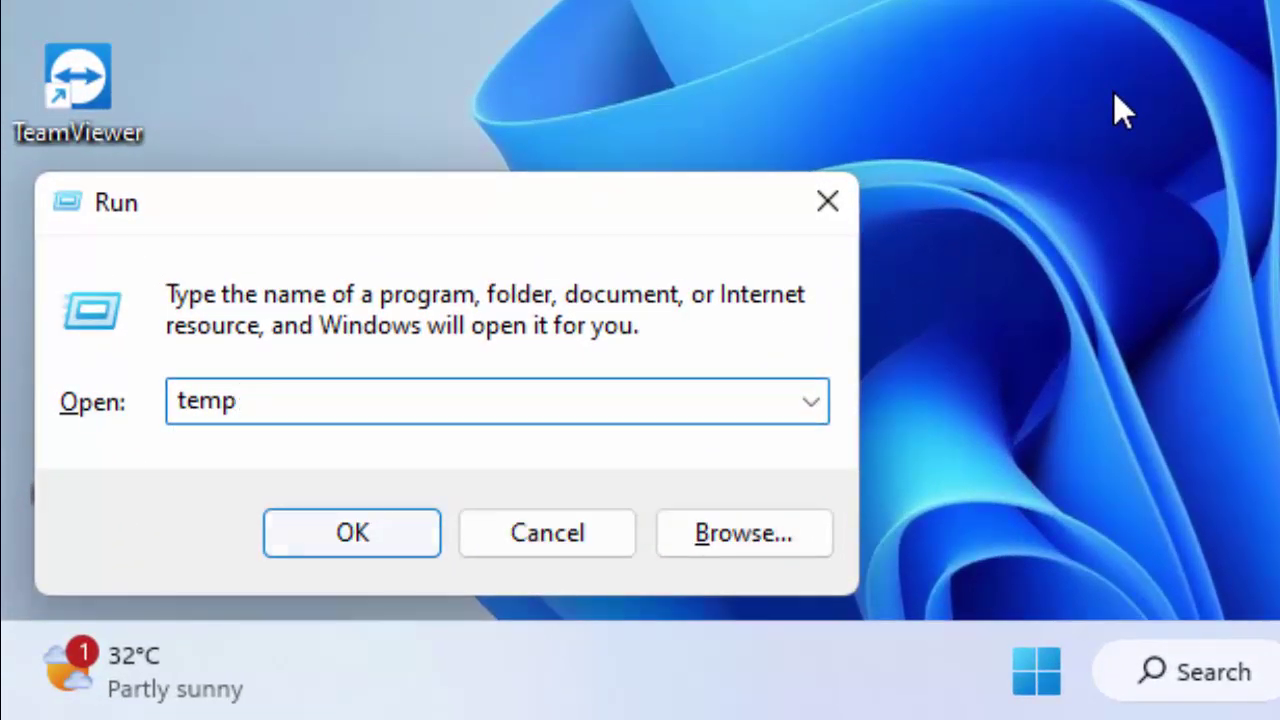
key("Return")
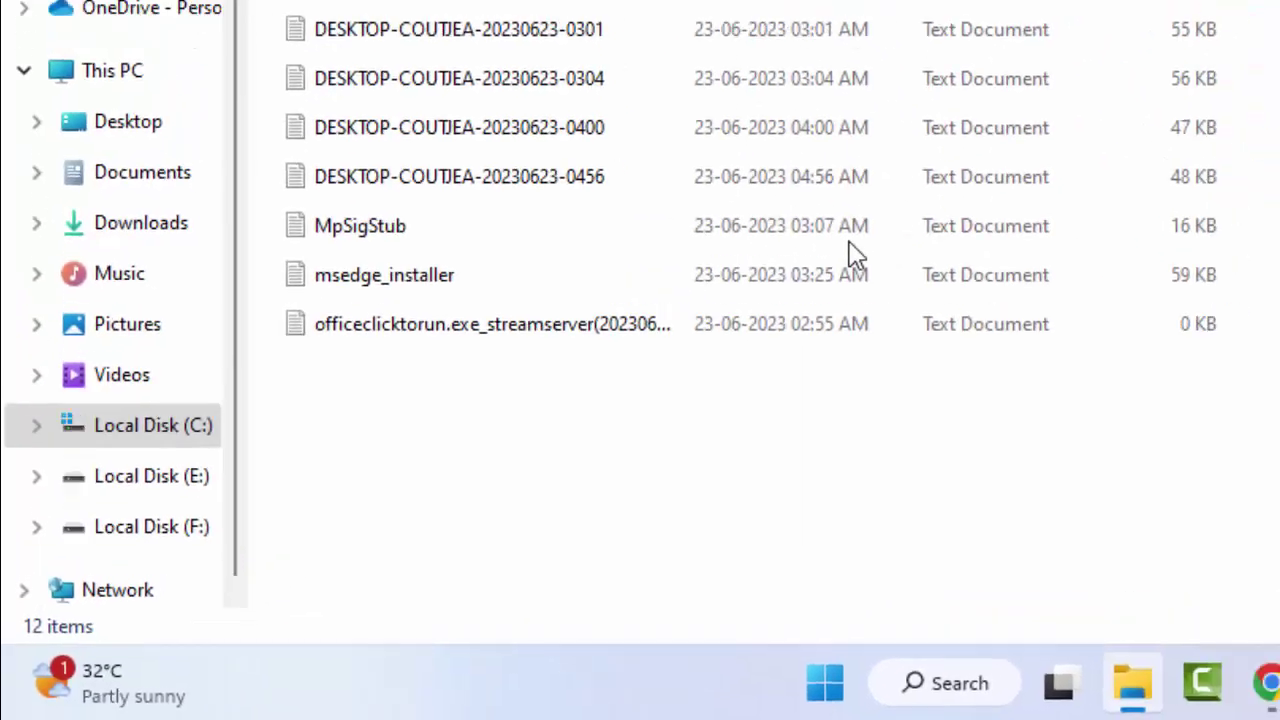
- Delete all files and folders in the Windows Temp folder and close its window
left_click(540, 372)
key("ctrl+a")
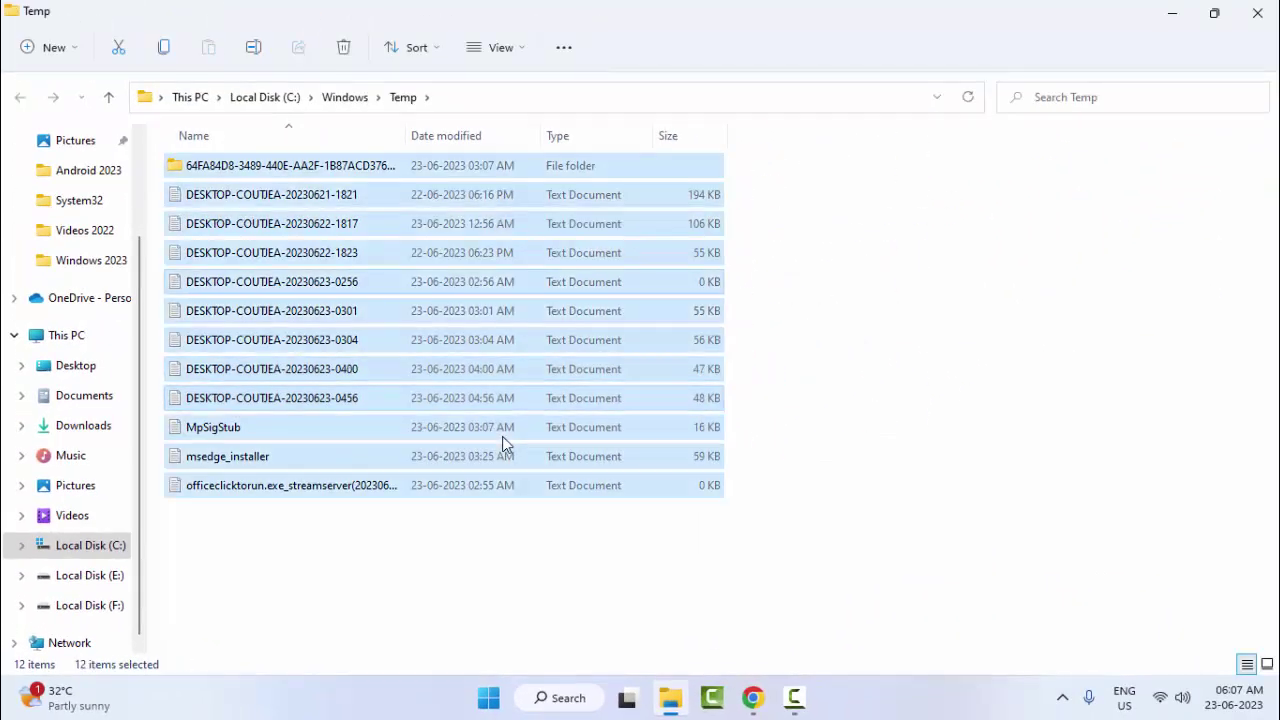
right_click(503, 443)
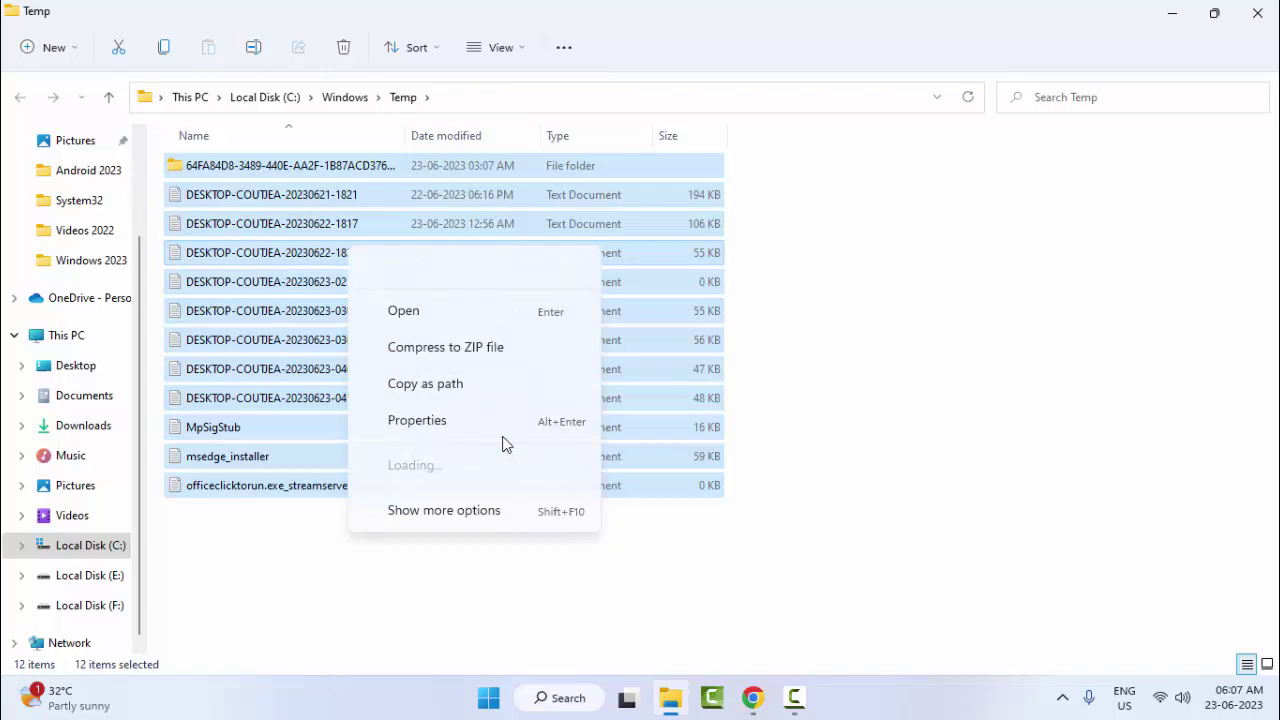
key("Escape")
key("Delete")
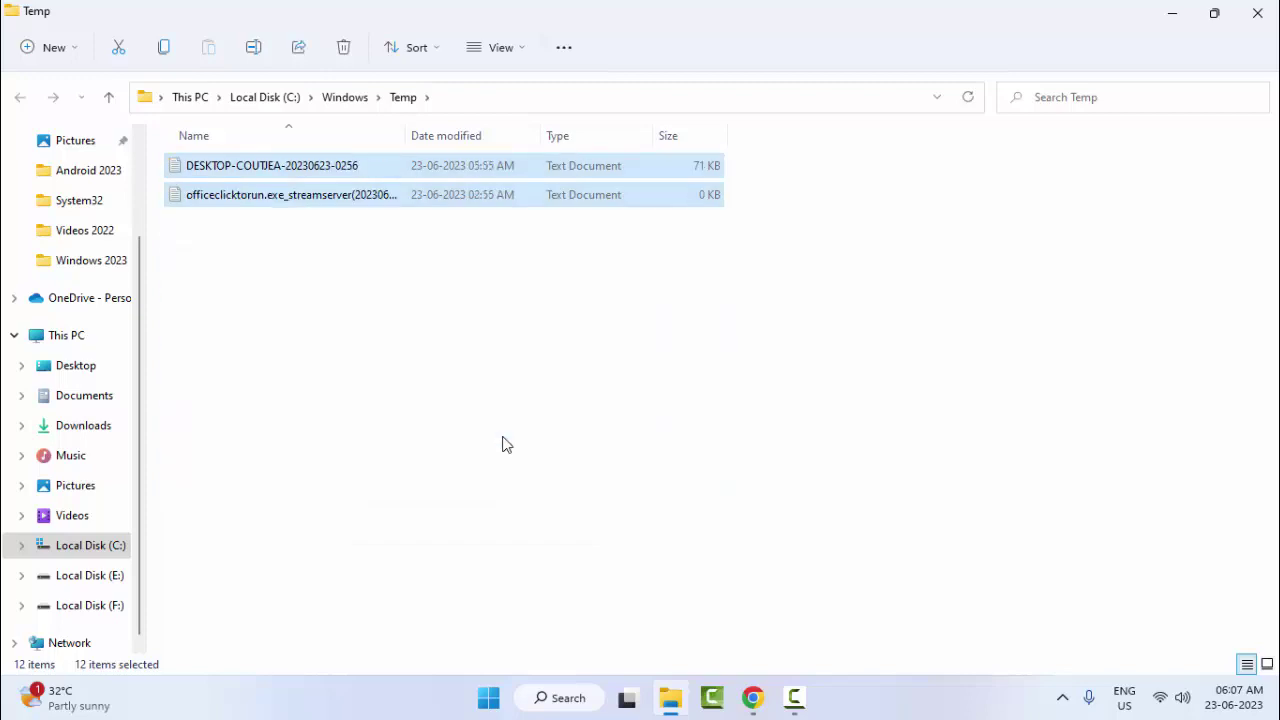
key("alt+F4")
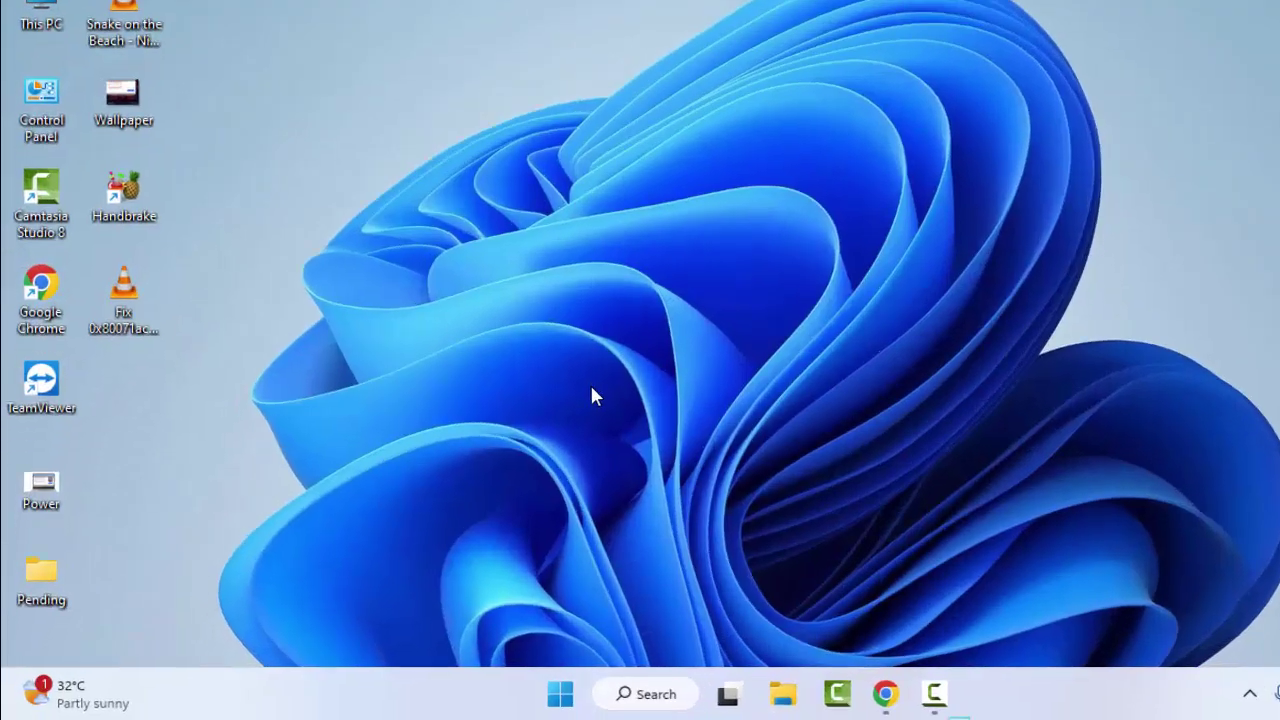
- Open the Windows Prefetch folder through the Run command prefetch, granting permanent access to the folder
key("super+r")
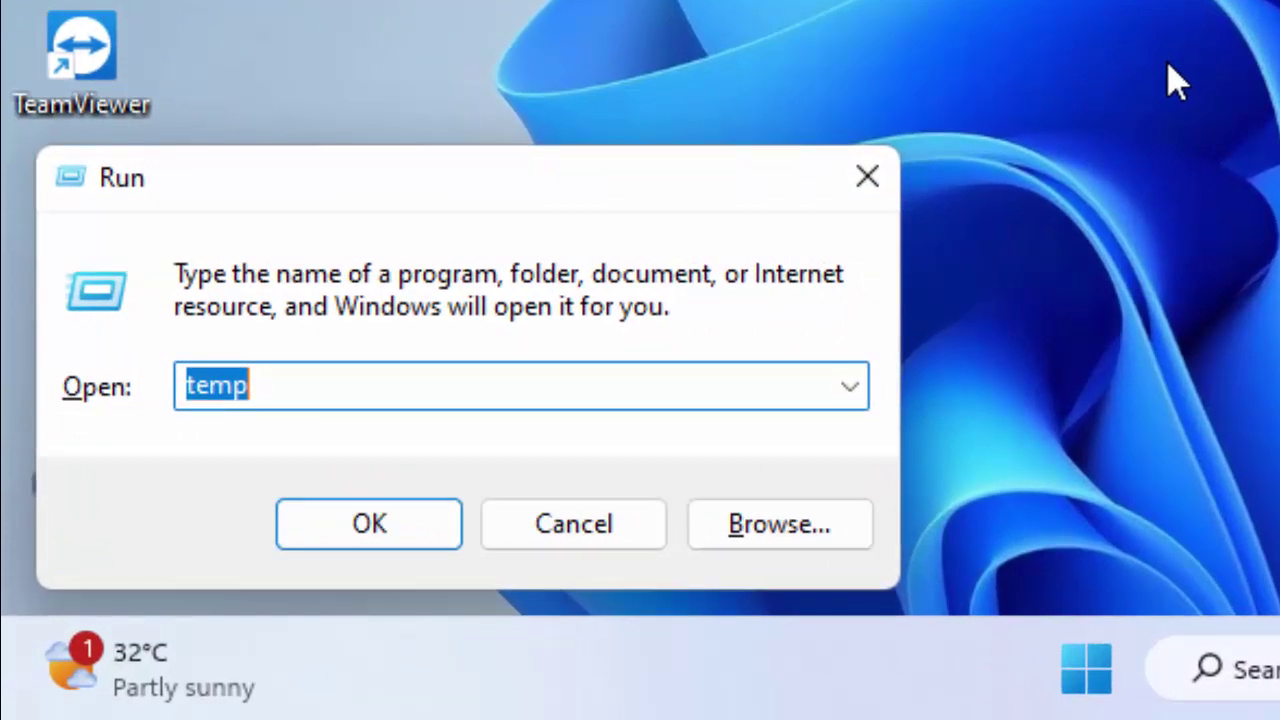
type("prefetch")
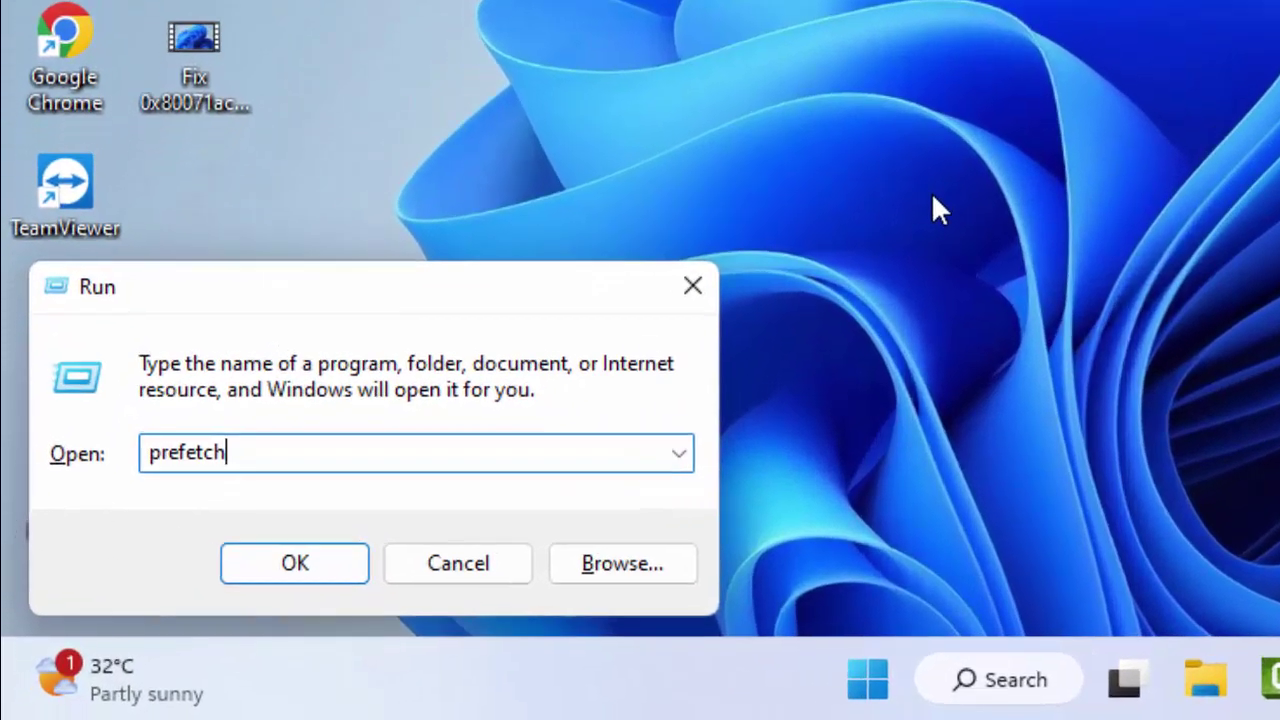
key("Return")
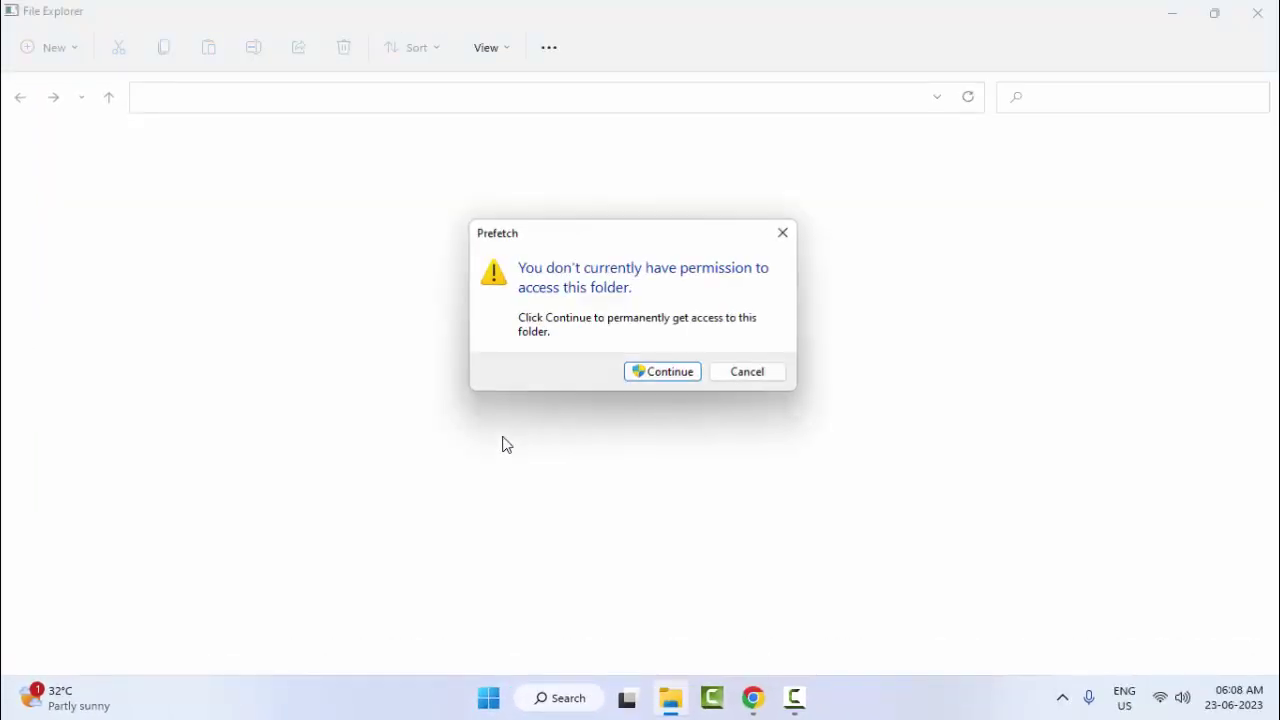
key("Return")
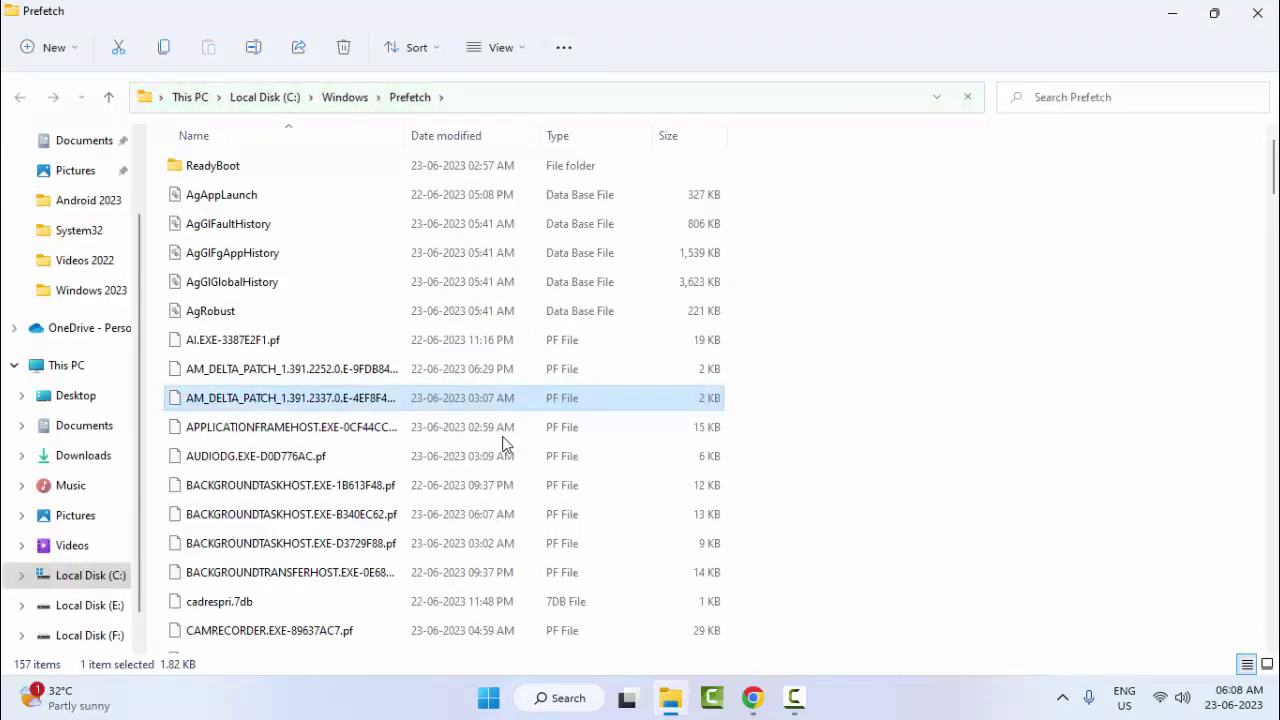
- Delete all items in the Prefetch folder, cancel the deletion of the file in use, and close the folder window
key("ctrl+a")
right_click(503, 443)
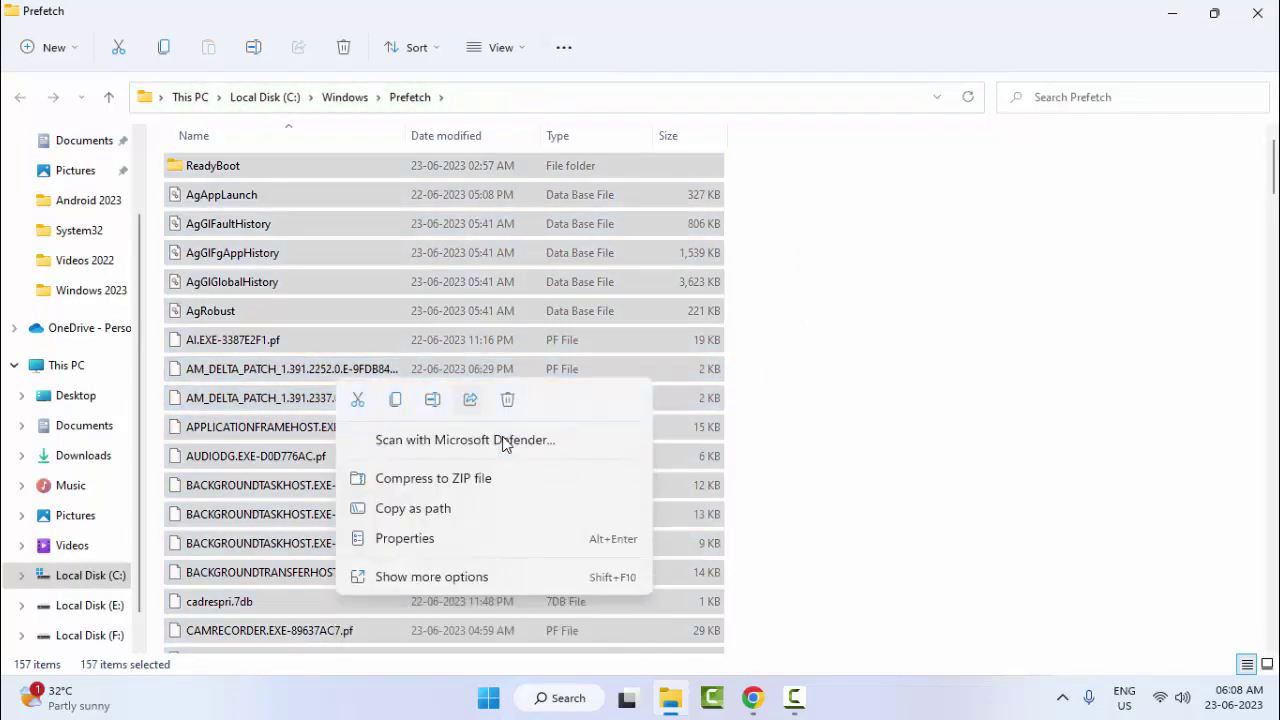
left_click(503, 443)
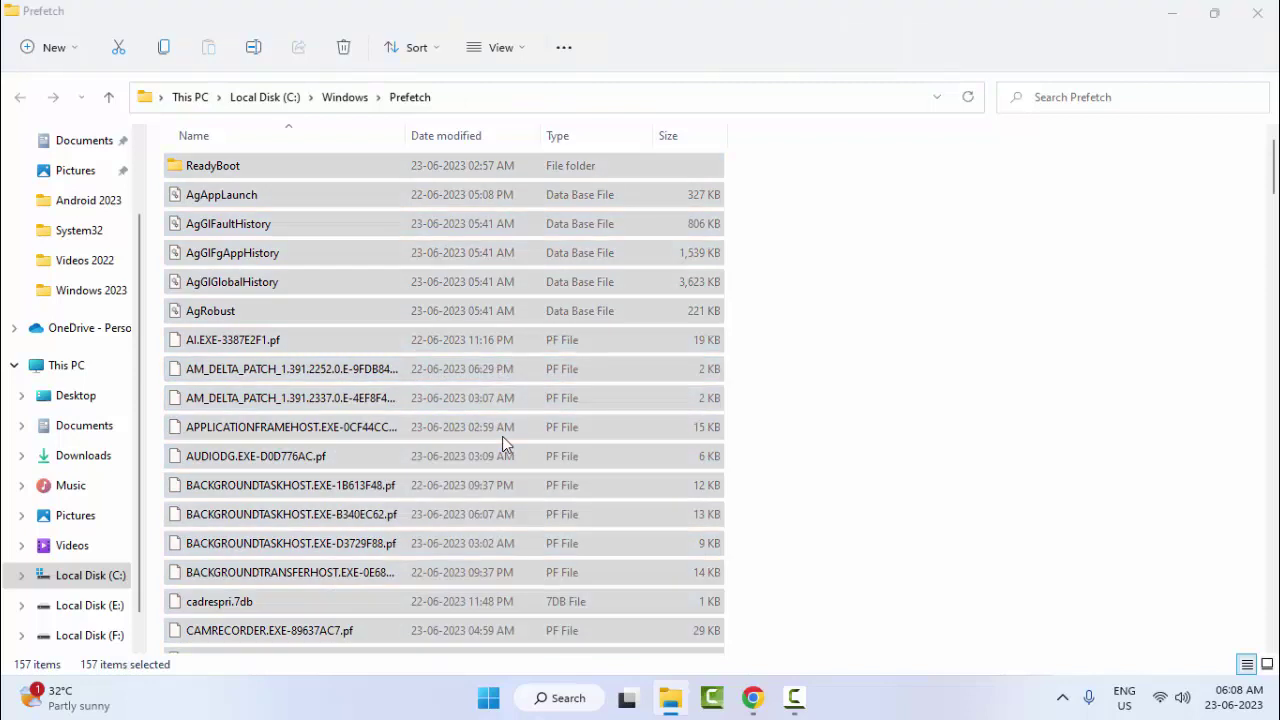
key("Delete")
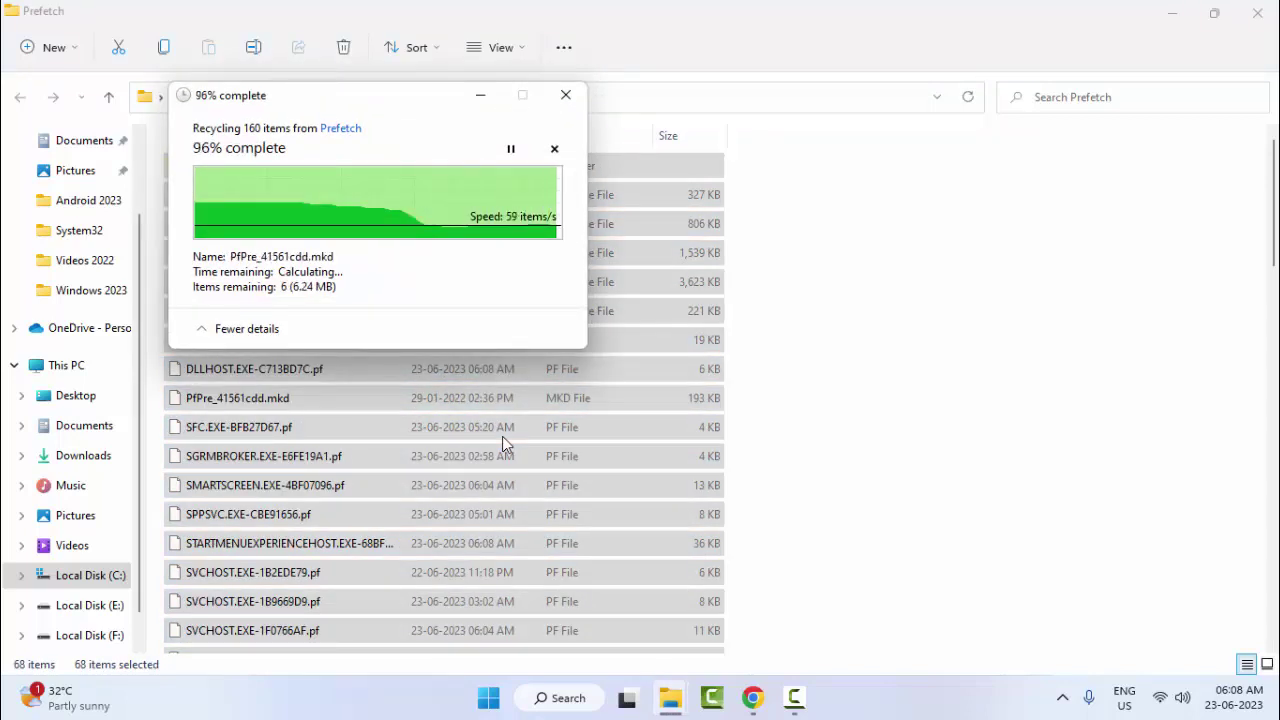
key("alt+F4")
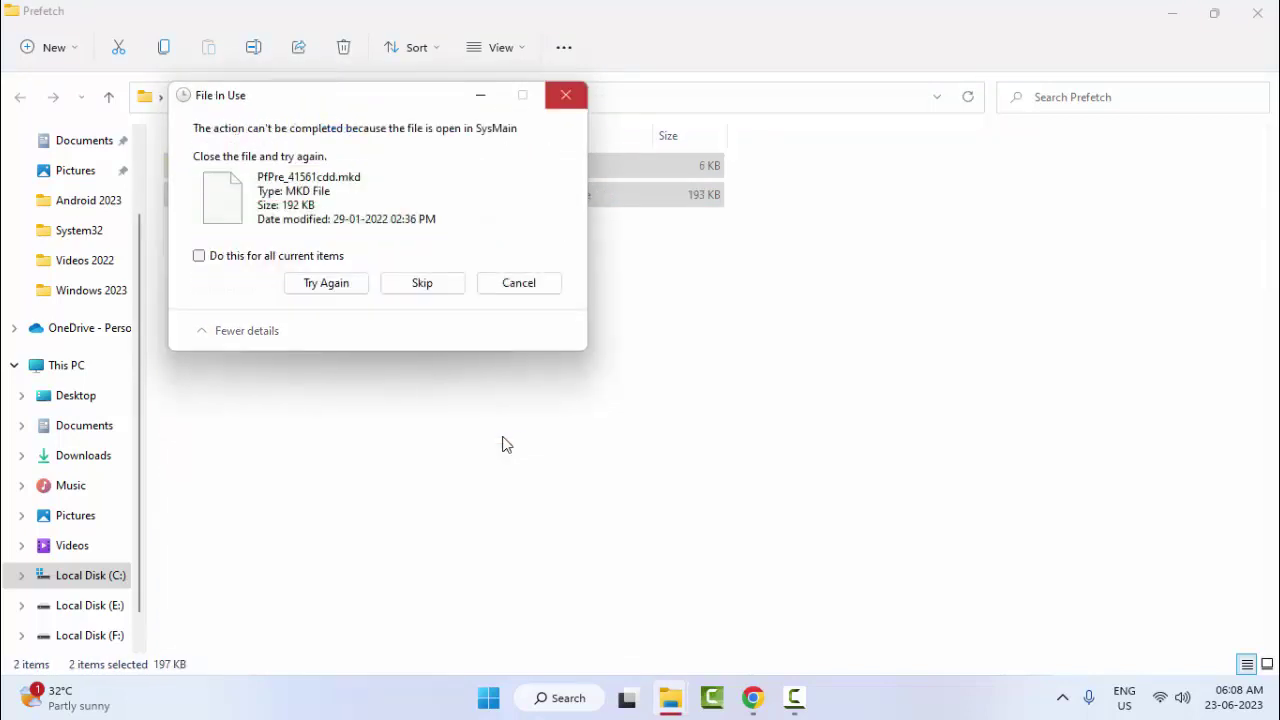
key("alt+F4")
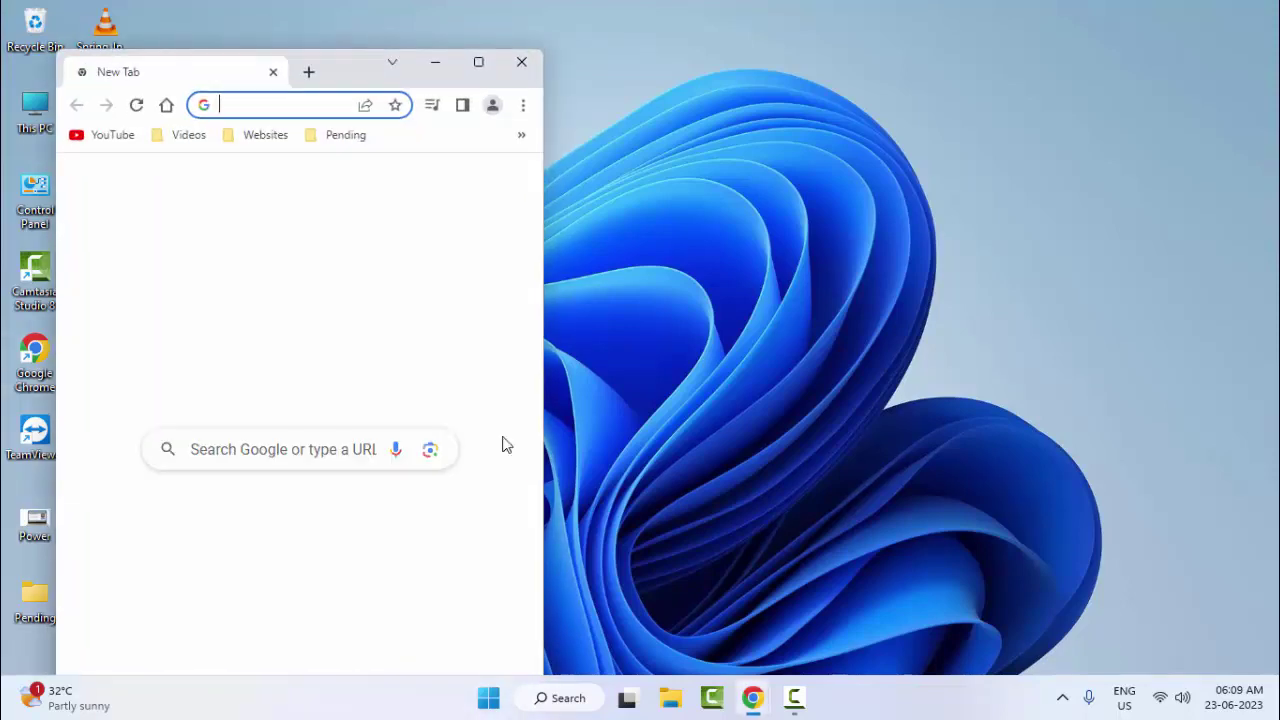
- Switch to Google Chrome, maximize its window and open the browser settings
key("super+Up")
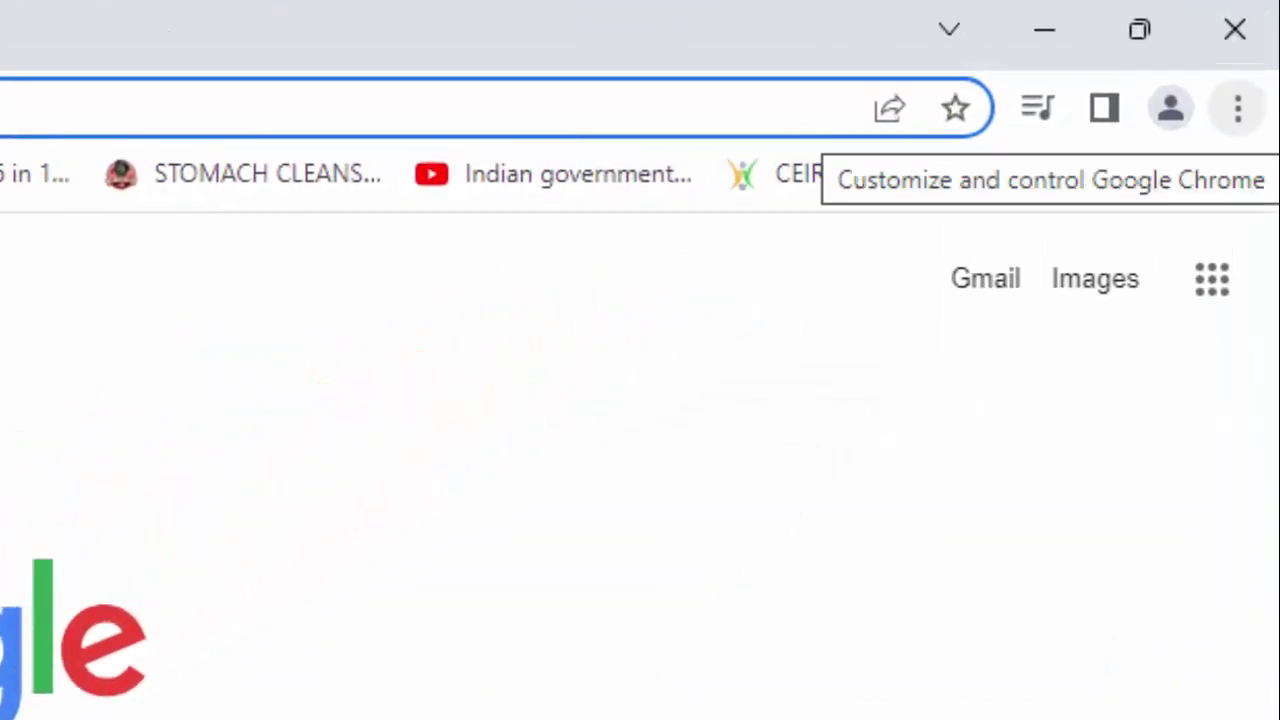
left_click(1238, 108)
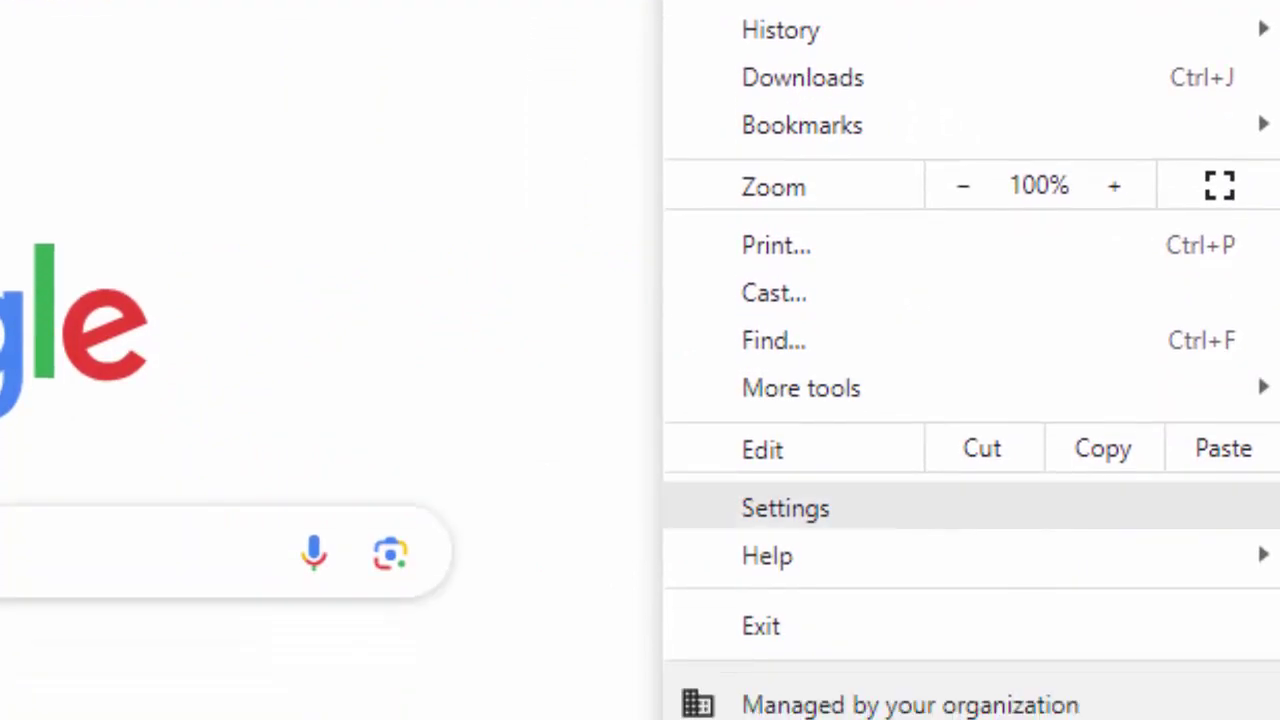
left_click(786, 508)
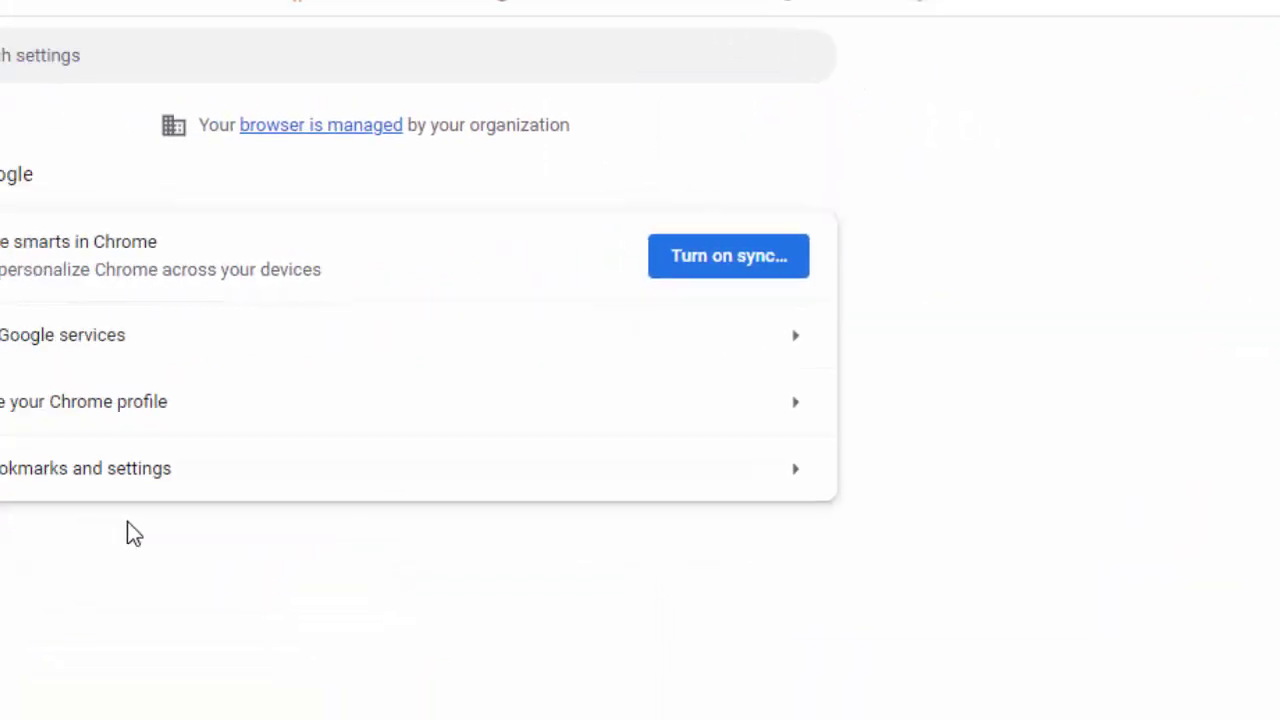
- Restore Chrome's settings to their original defaults from the Reset settings page and confirm the reset
scroll(100, 532, "down", 1)
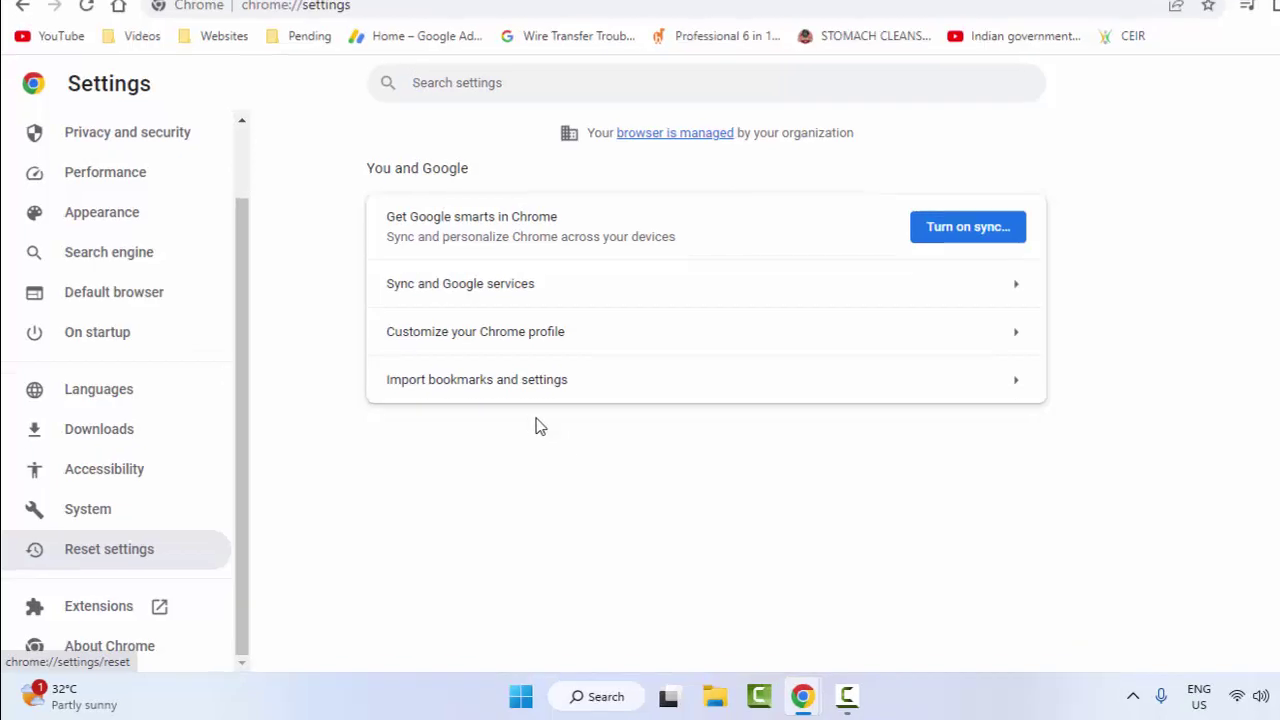
key("Return")
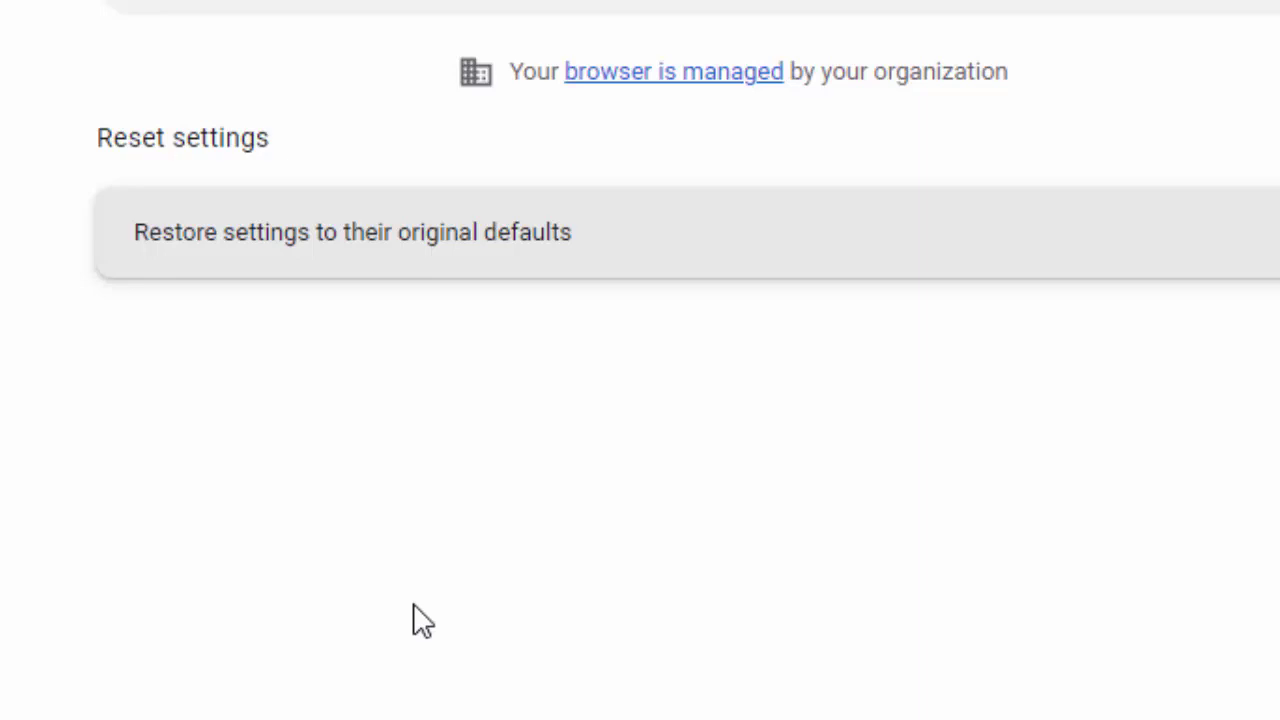
key("Return")
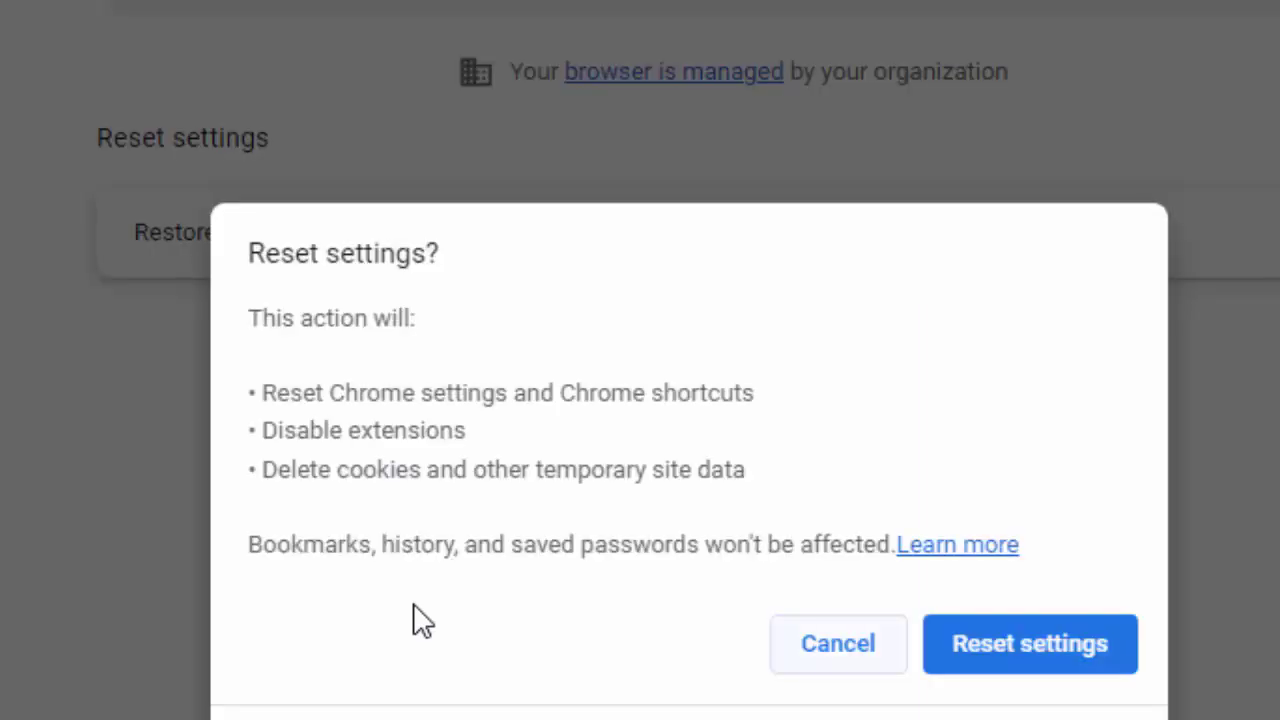
key("Return")
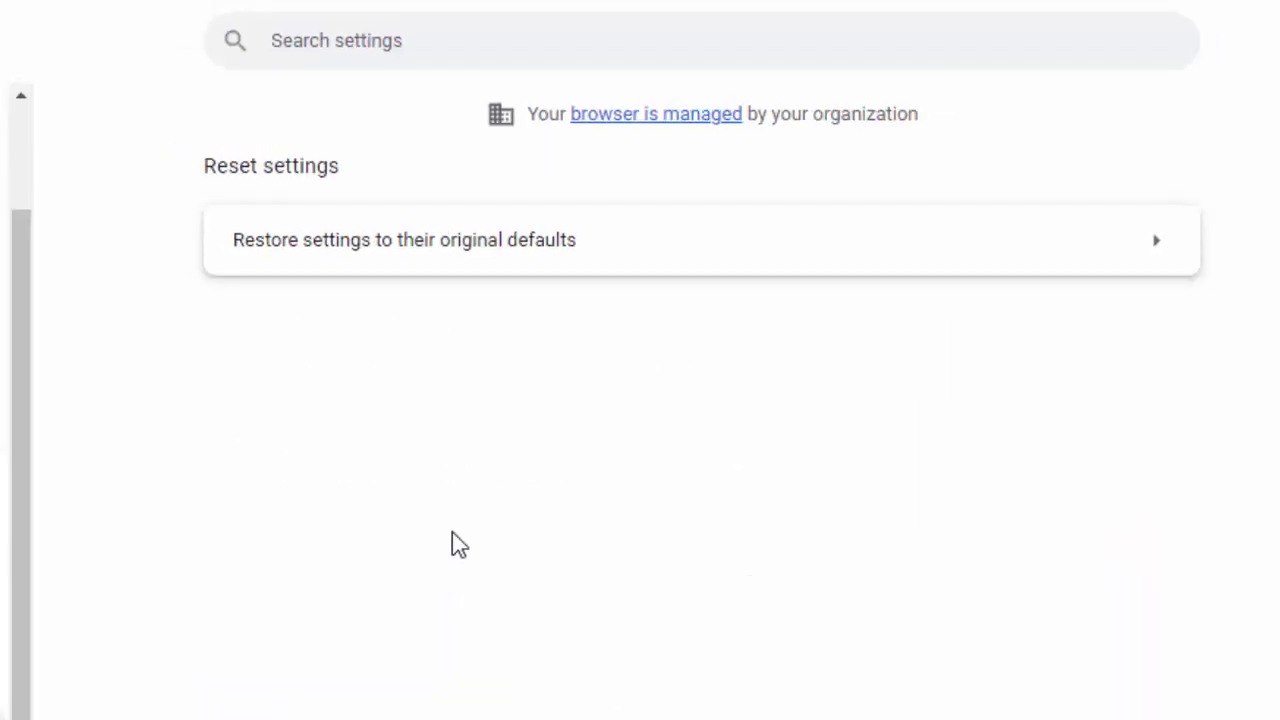
- Close the Chrome window and open Control Panel, keeping its items shown by Category
key("alt+F4")
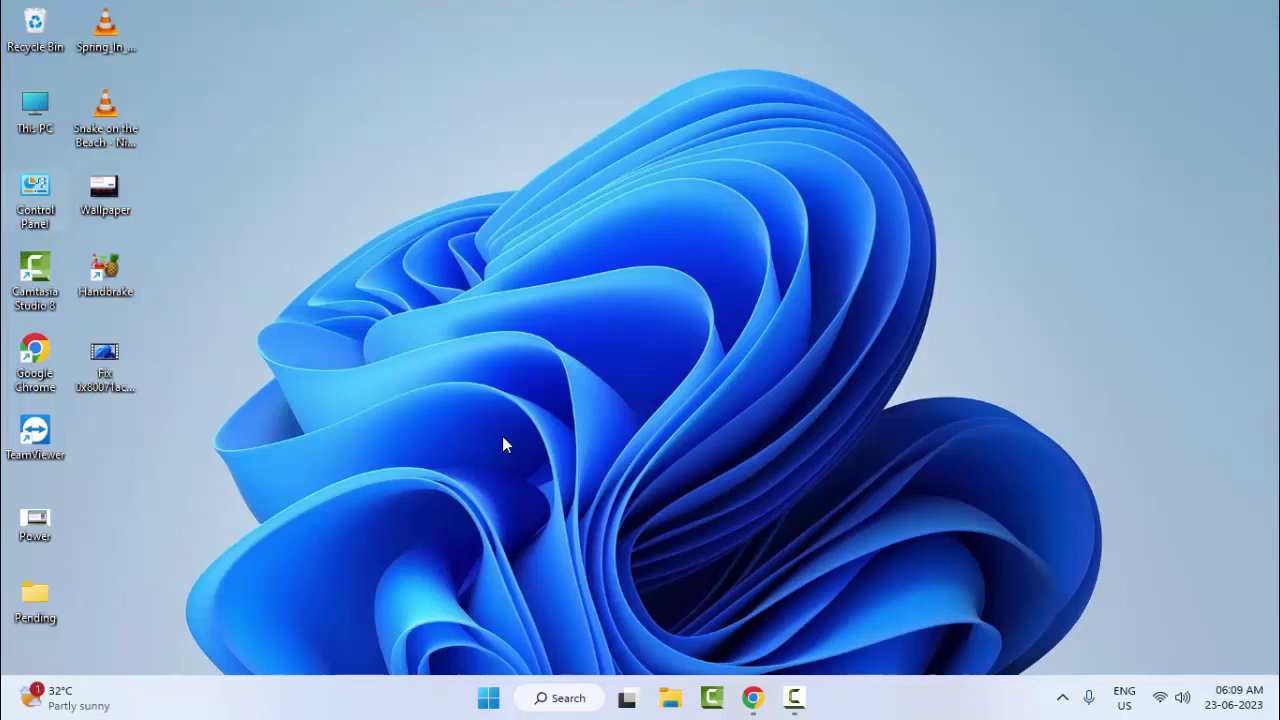
key("Return")
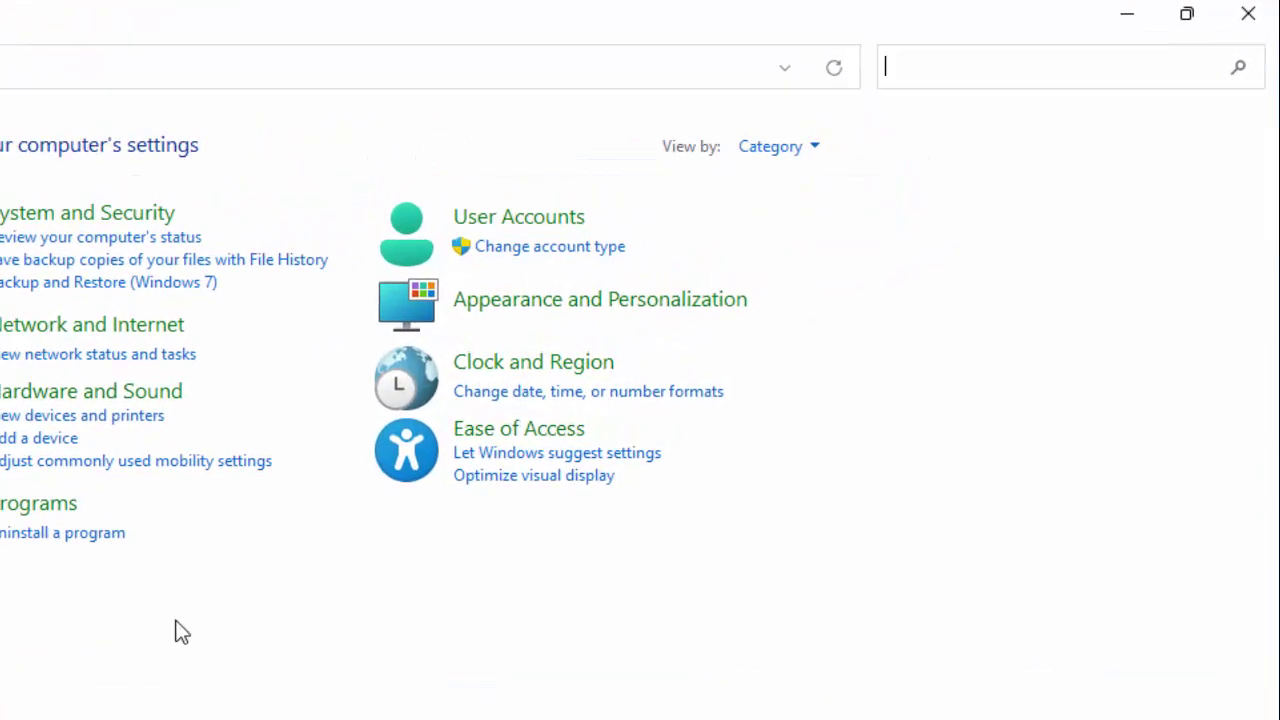
left_click(778, 146)
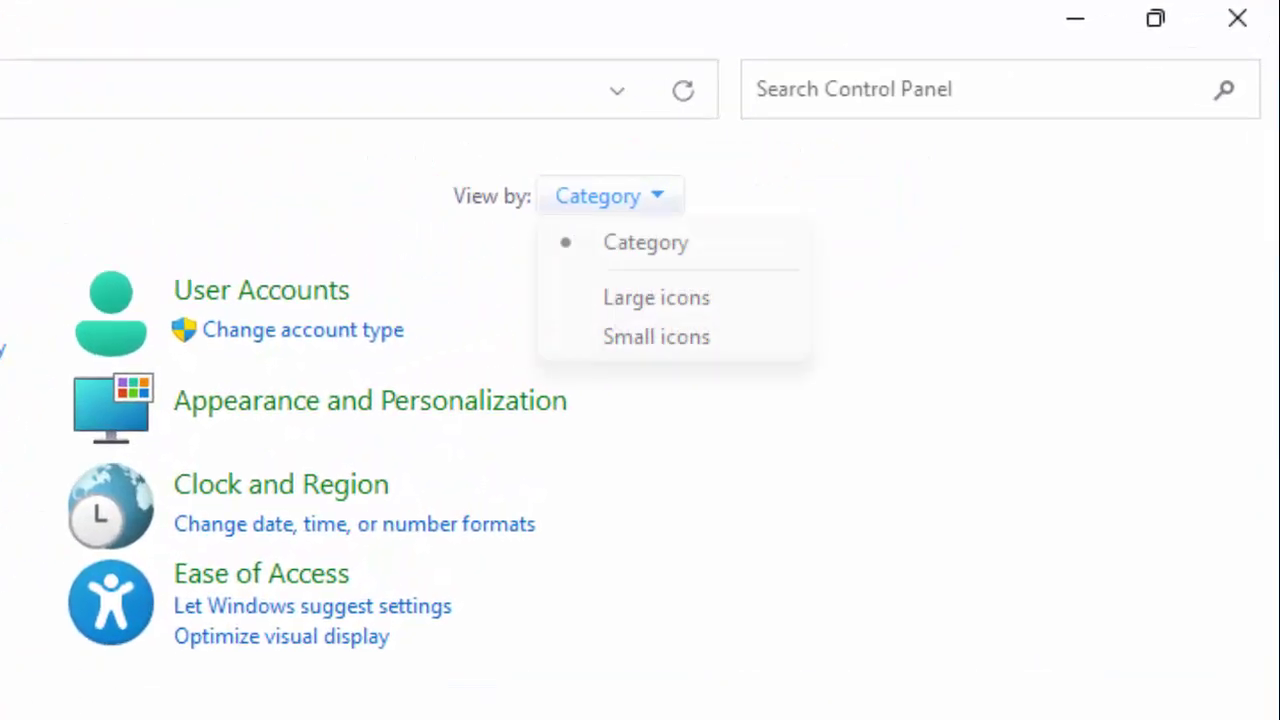
left_click(805, 181)
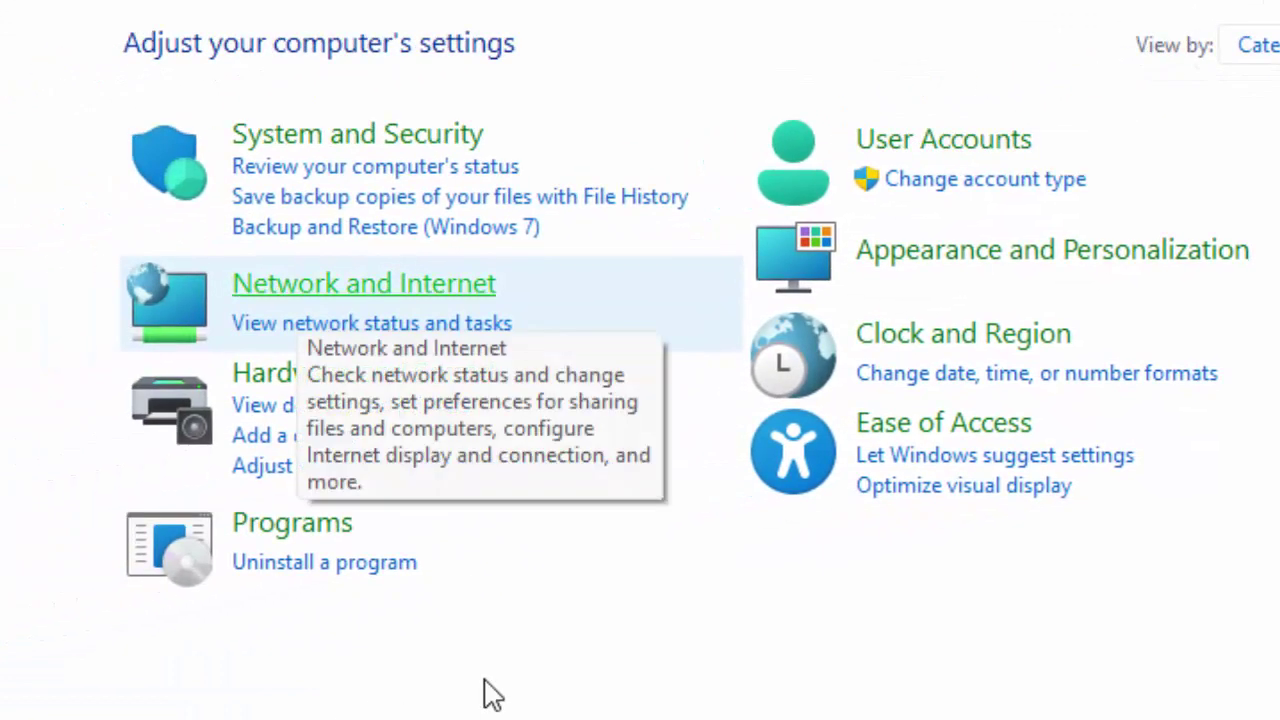
- Open the adapter settings from the Network and Sharing Center under Network and Internet
left_click(304, 286)
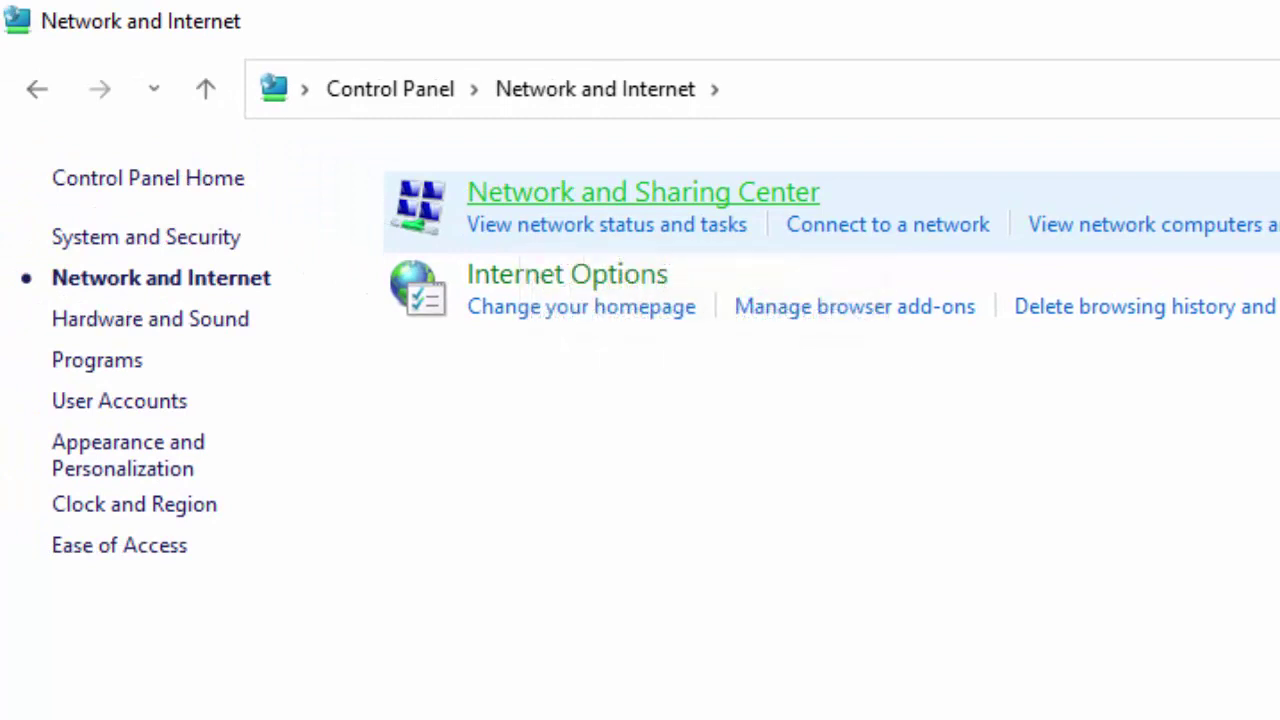
left_click(643, 192)
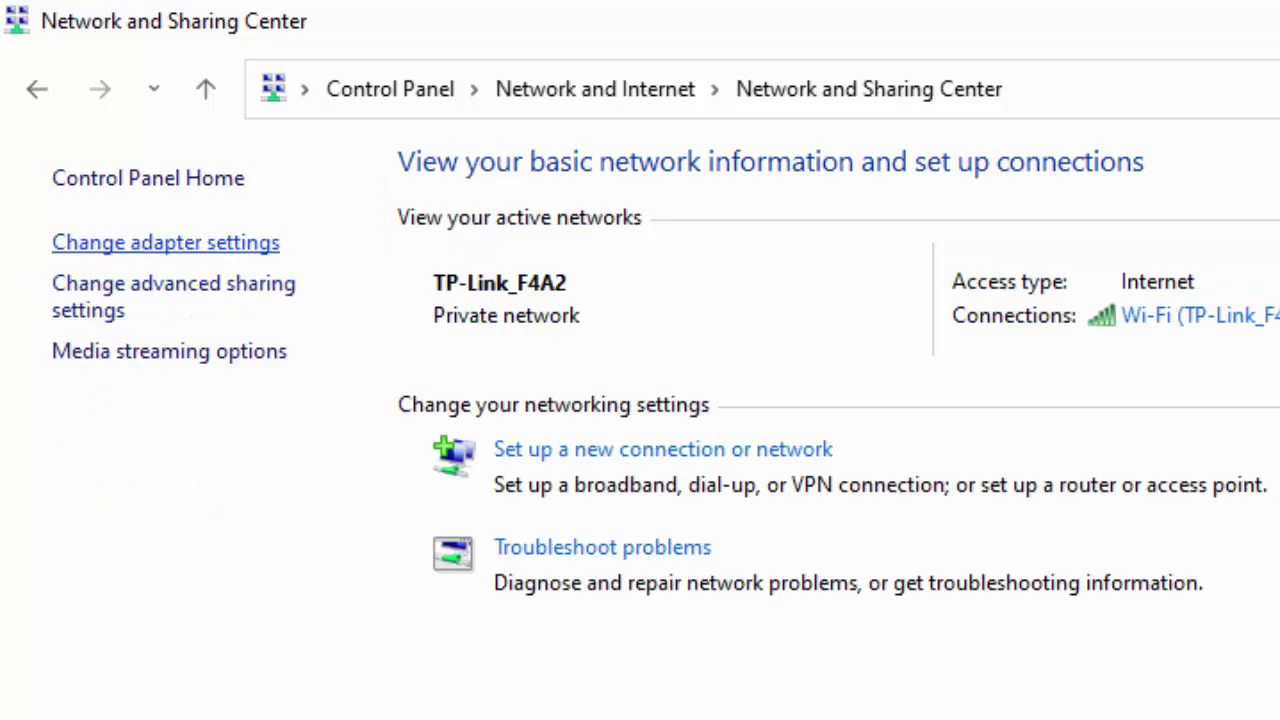
left_click(165, 242)
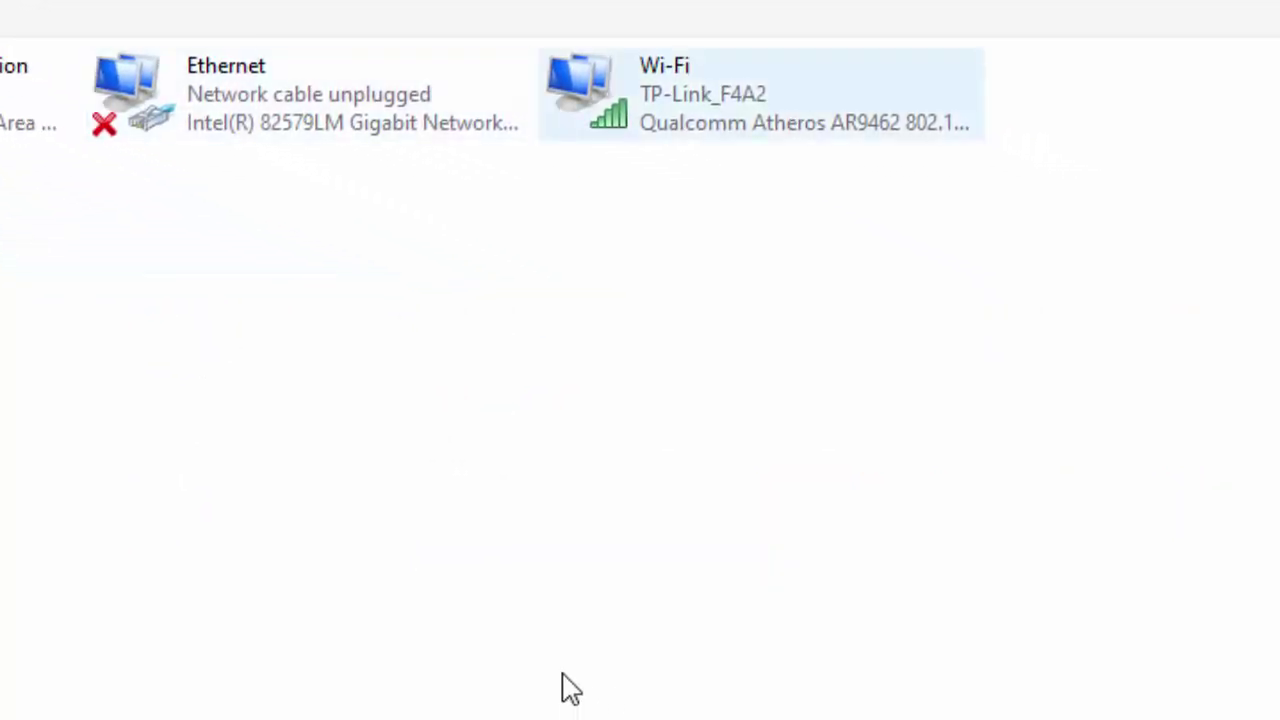
- Open the properties of the Wi-Fi network connection
key("shift+F10")
key("Down")
key("Down")
key("Down")
key("Down")
key("Down")
key("Down")
key("Down")
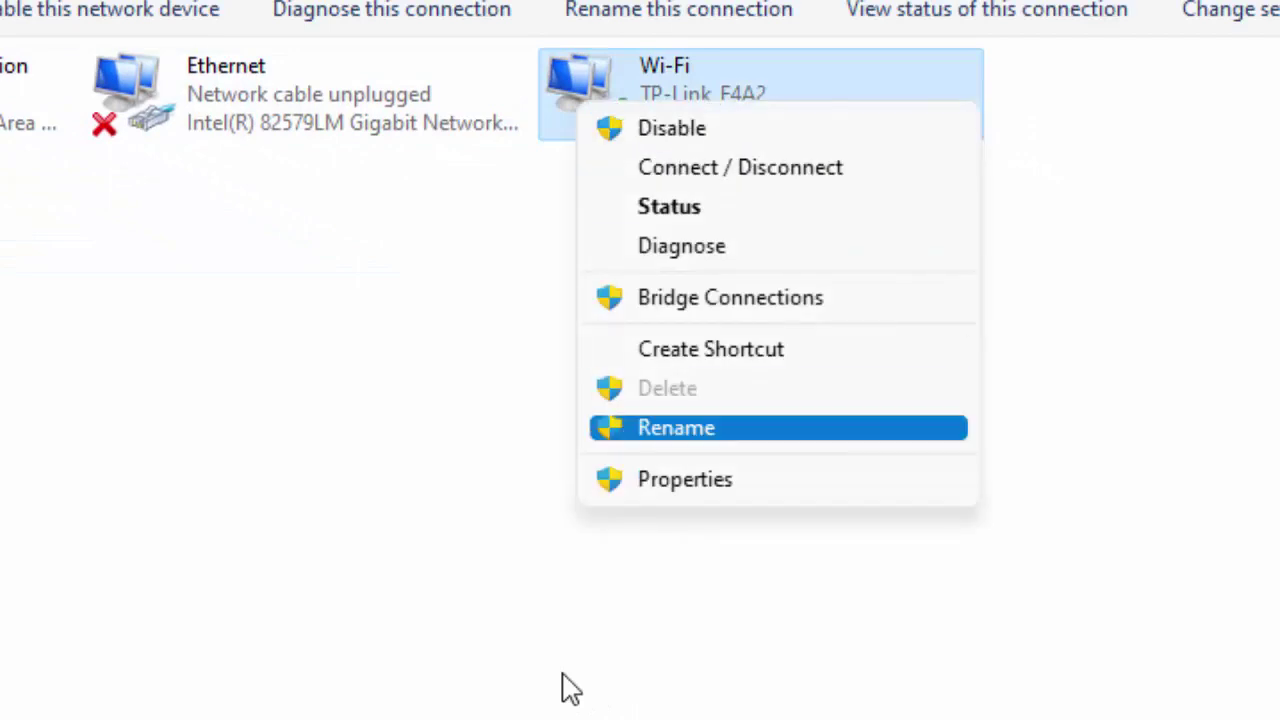
key("Down")
key("Return")
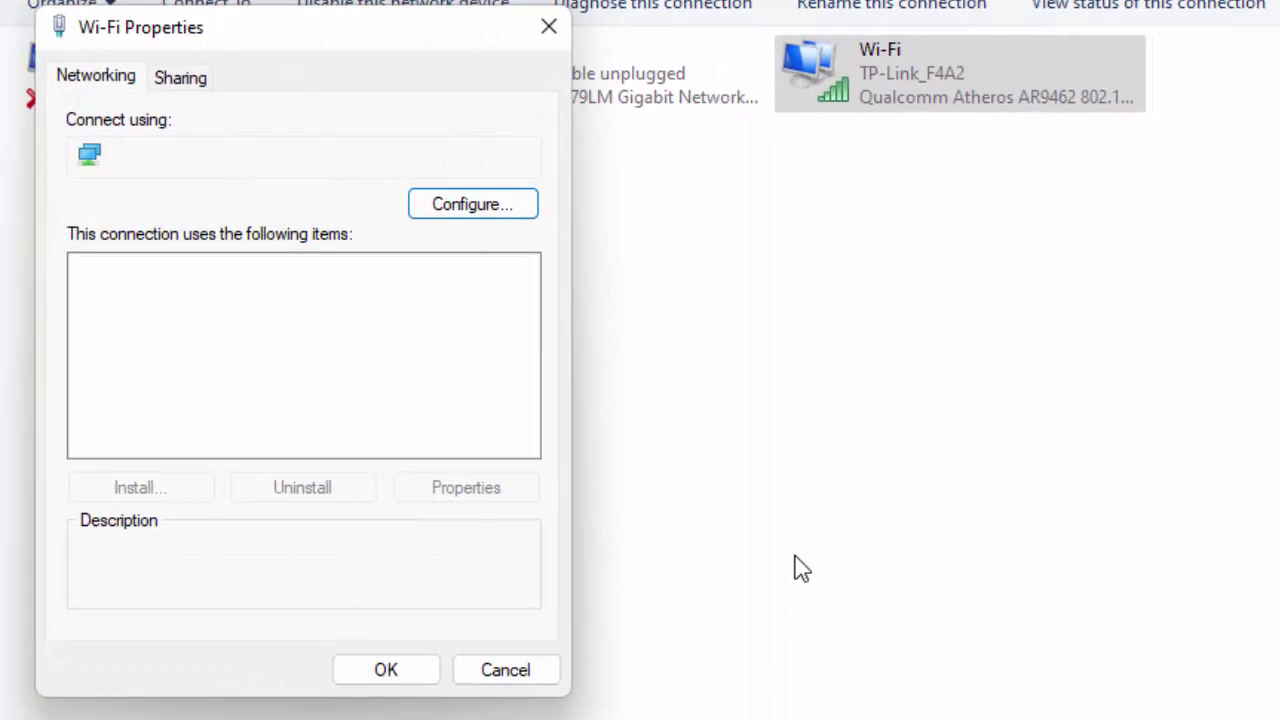
- Open the properties of Internet Protocol Version 4 (TCP/IPv4) for the Wi-Fi connection
key("Down")
key("Down")
key("Down")
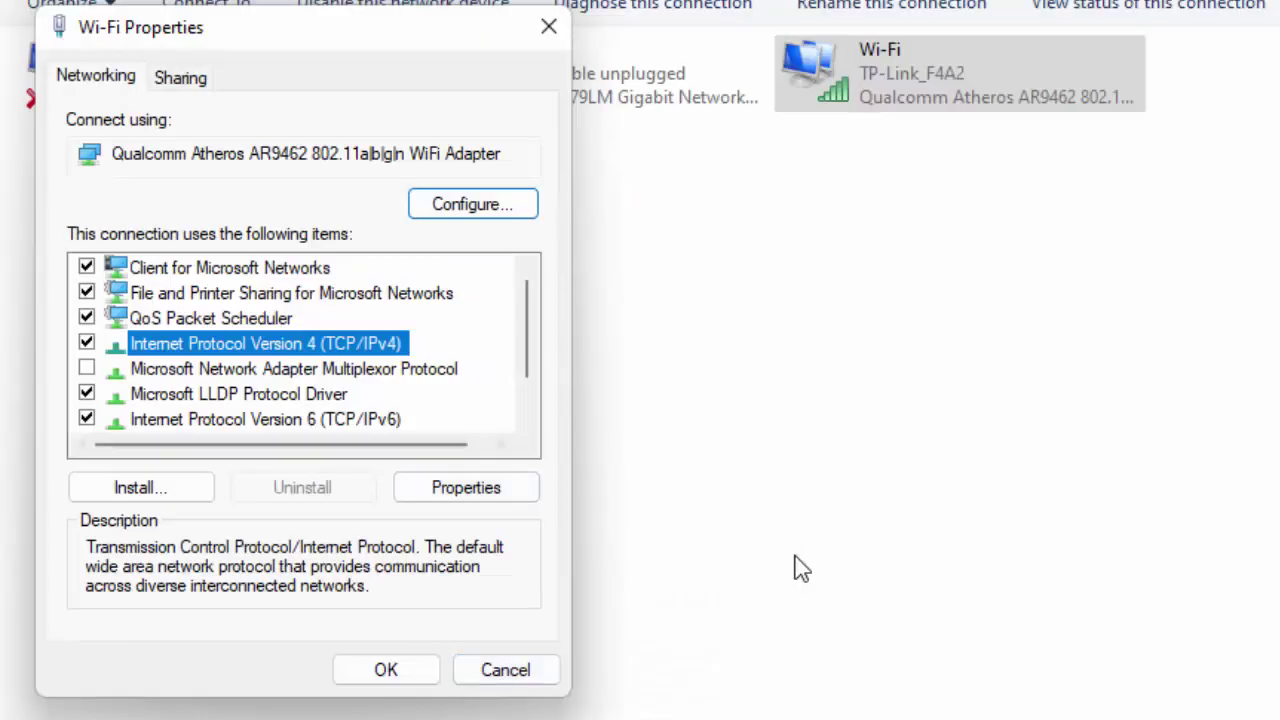
key("Tab")
key("Tab")
key("Return")
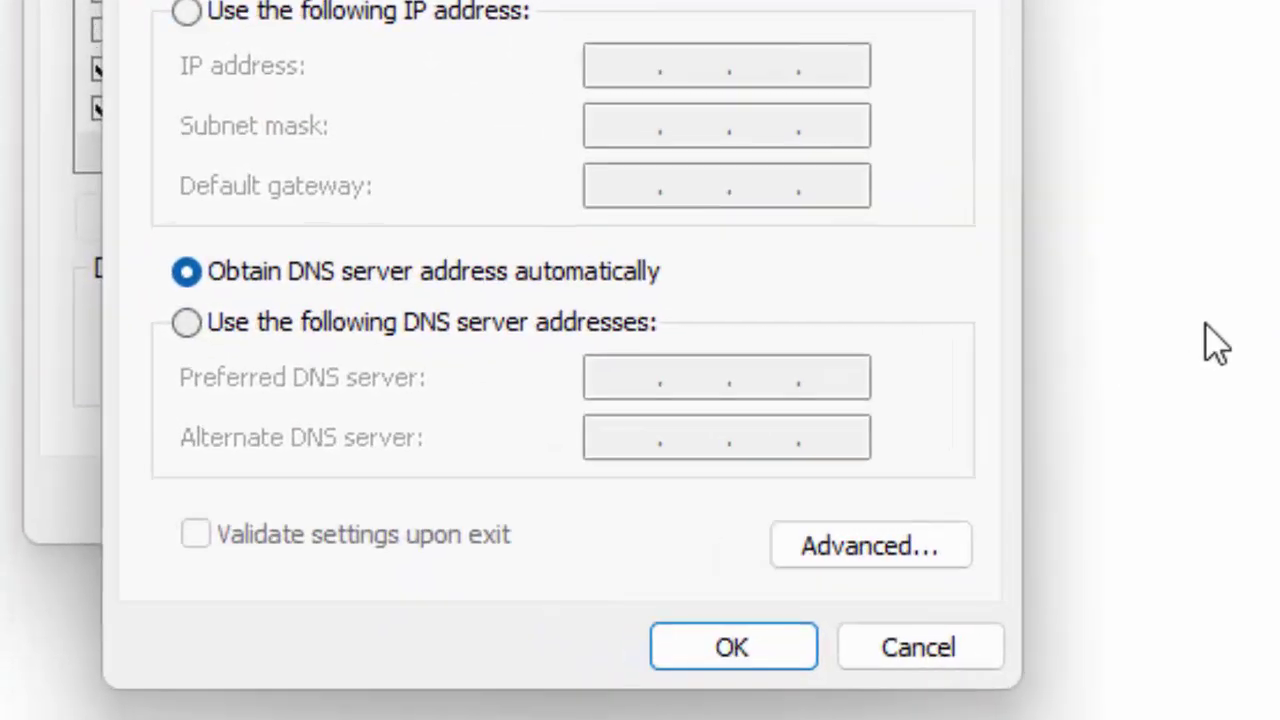
- Use manual DNS servers with 8.8.8.8 as preferred and 8.8.4.4 as alternate, and confirm both properties dialogs
key("alt+e")
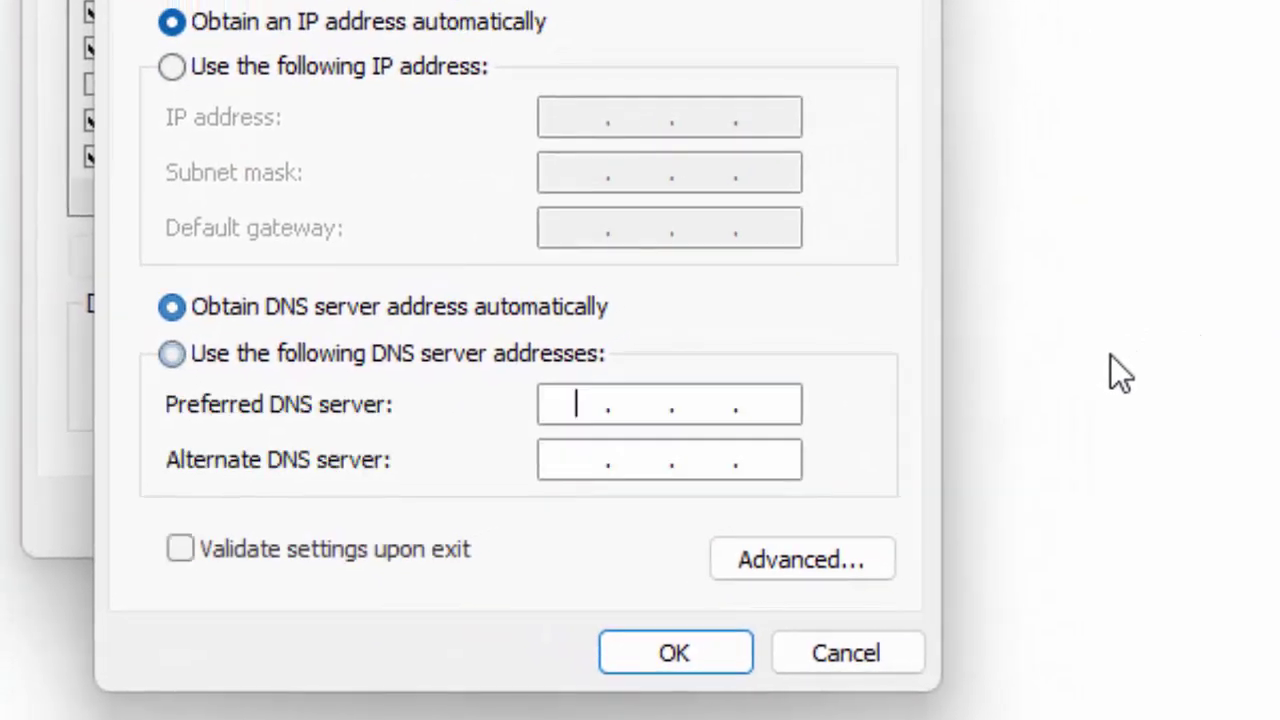
type("8.8.8.8")
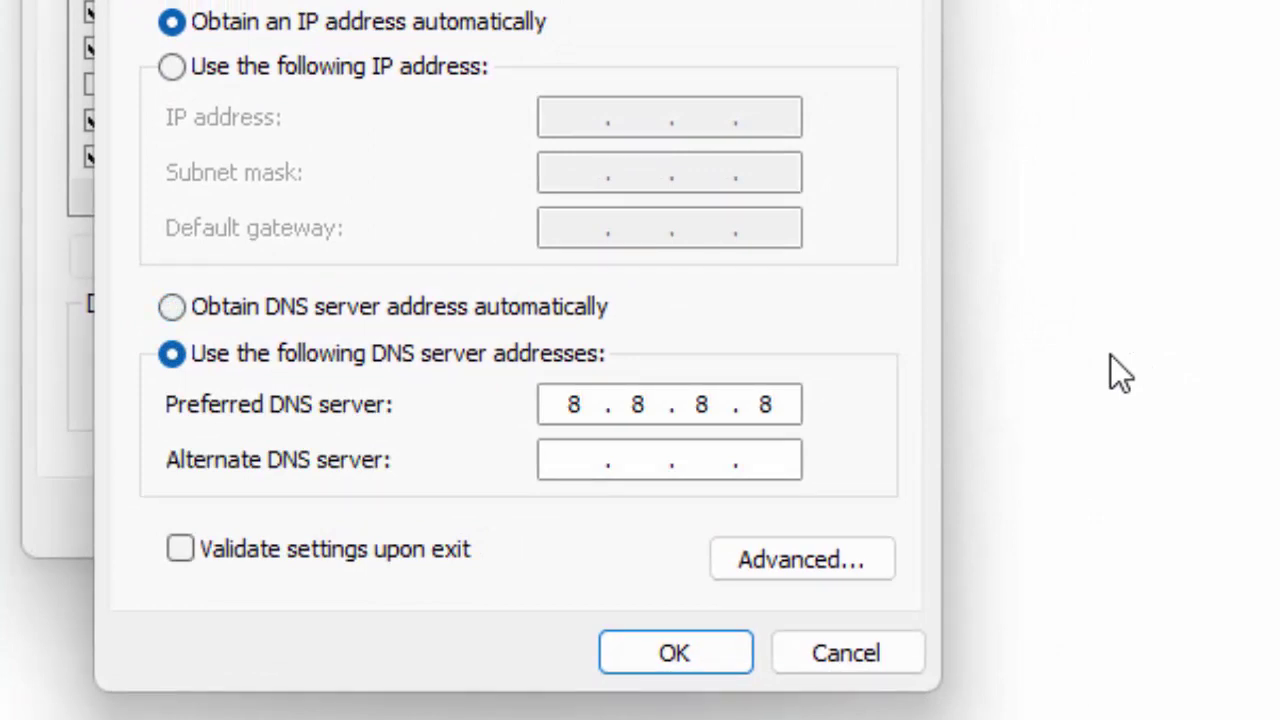
key("Tab")
type("8.8.4.4")
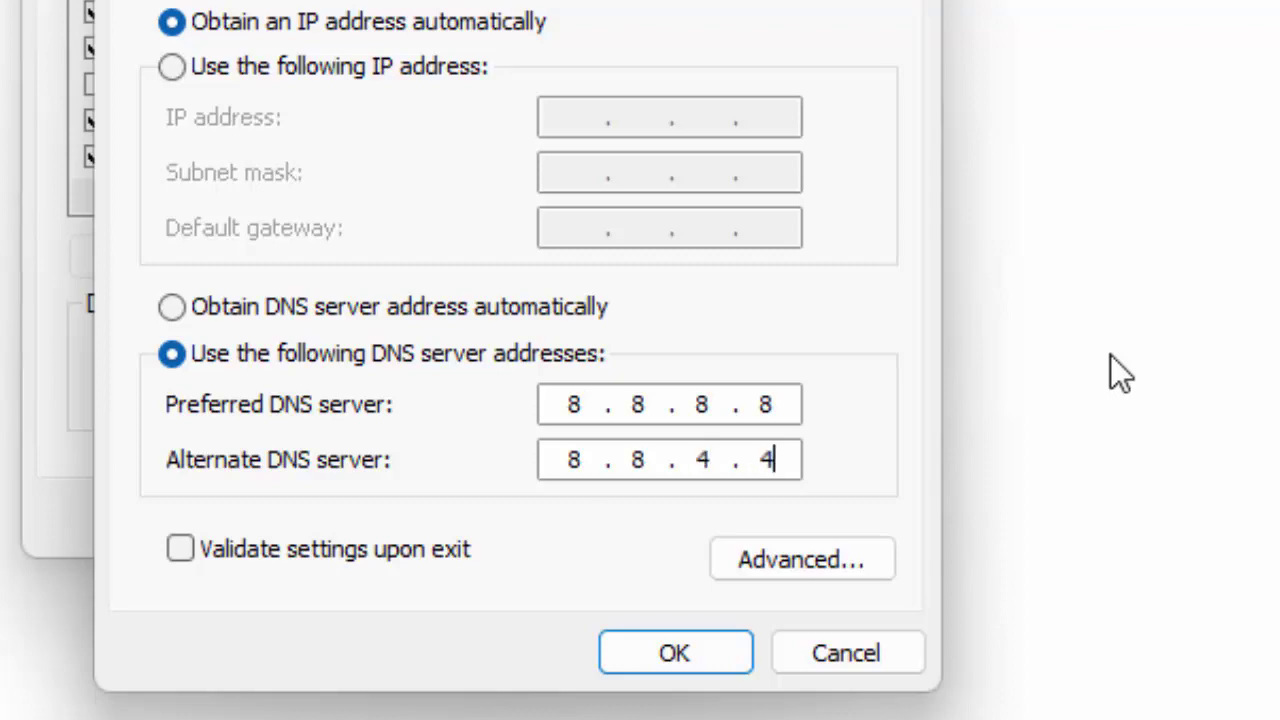
key("Return")
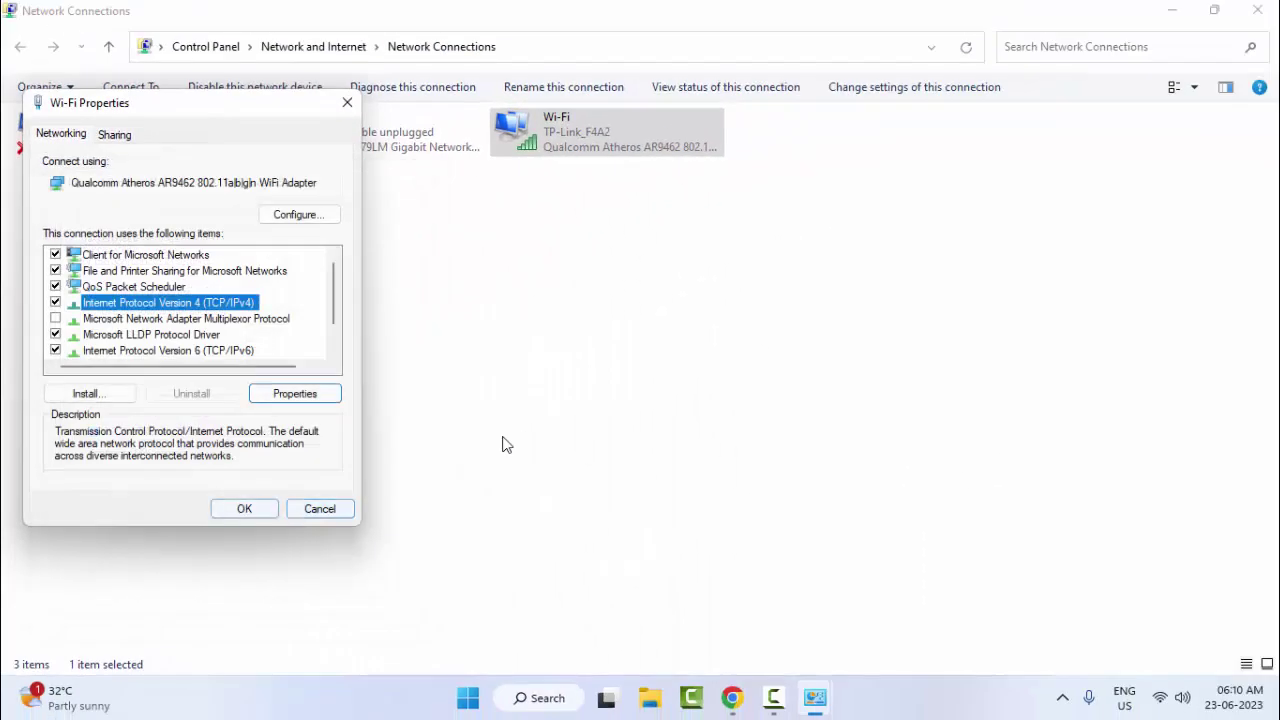
key("Return")
- Close the Network Connections and Network and Sharing Center windows to return to the desktop
key("alt+F4")
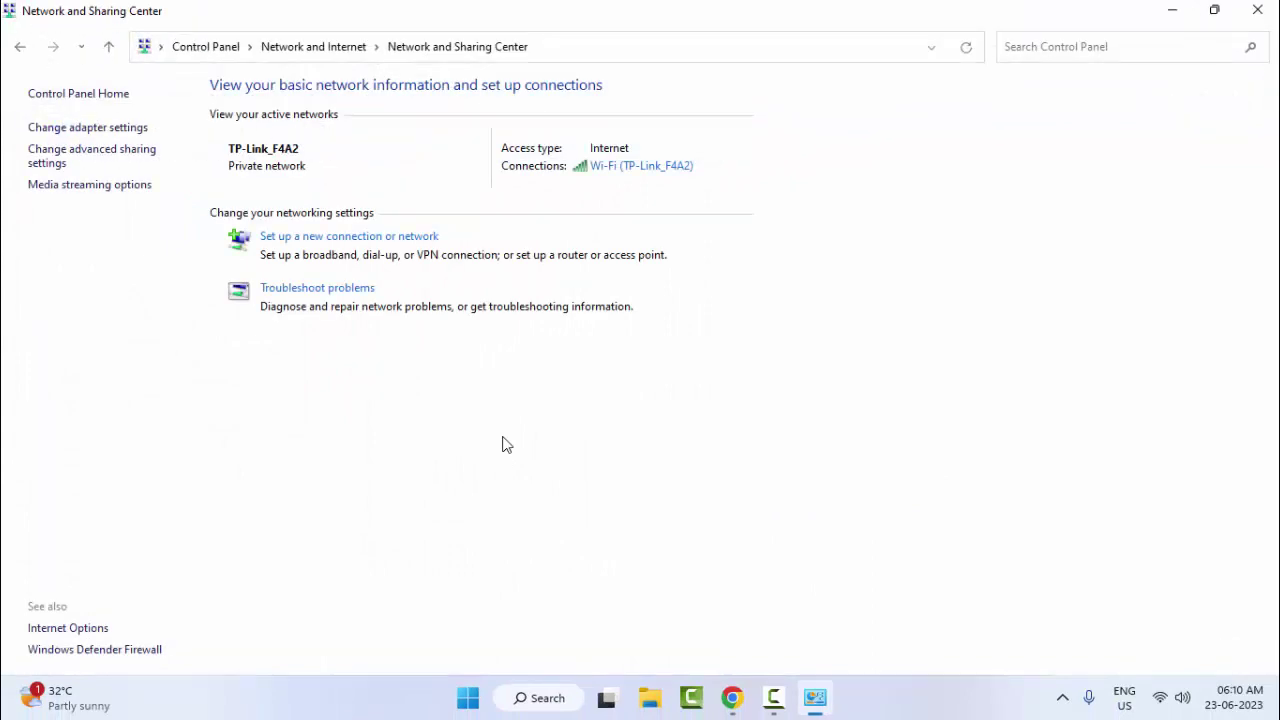
key("super+Down")
key("super+Up")
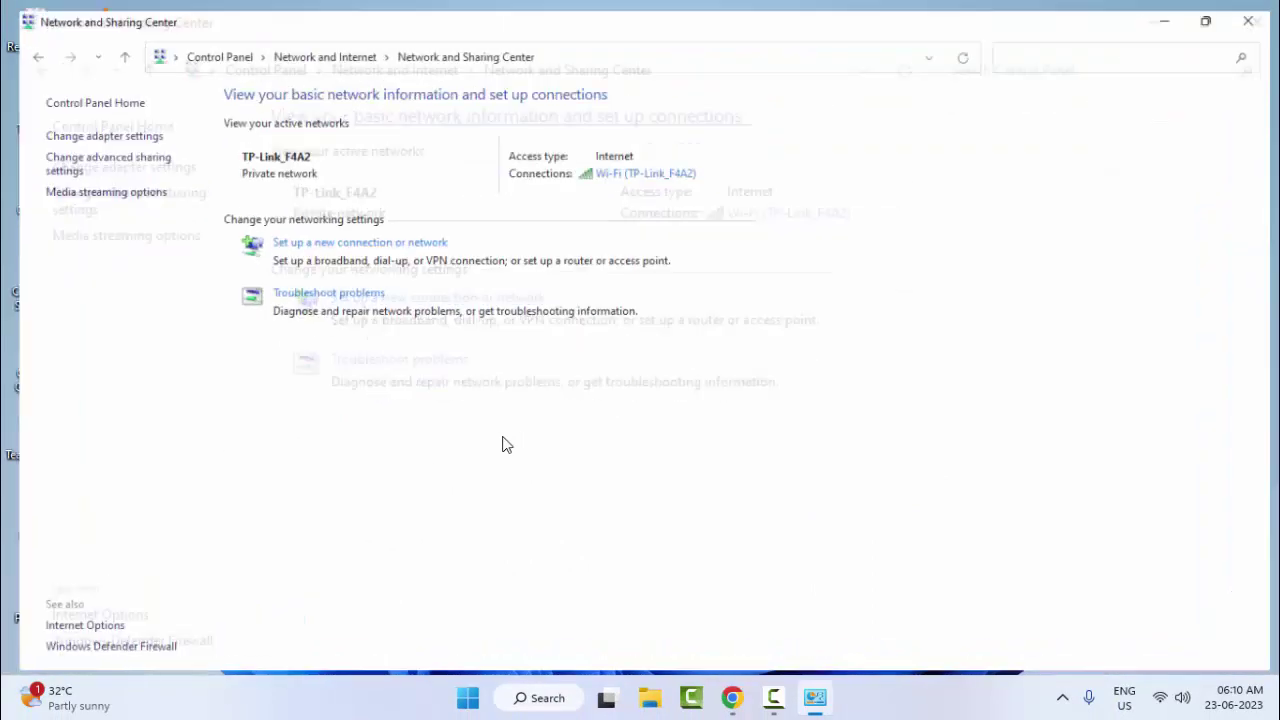
key("alt+F4")
key("alt+F4")
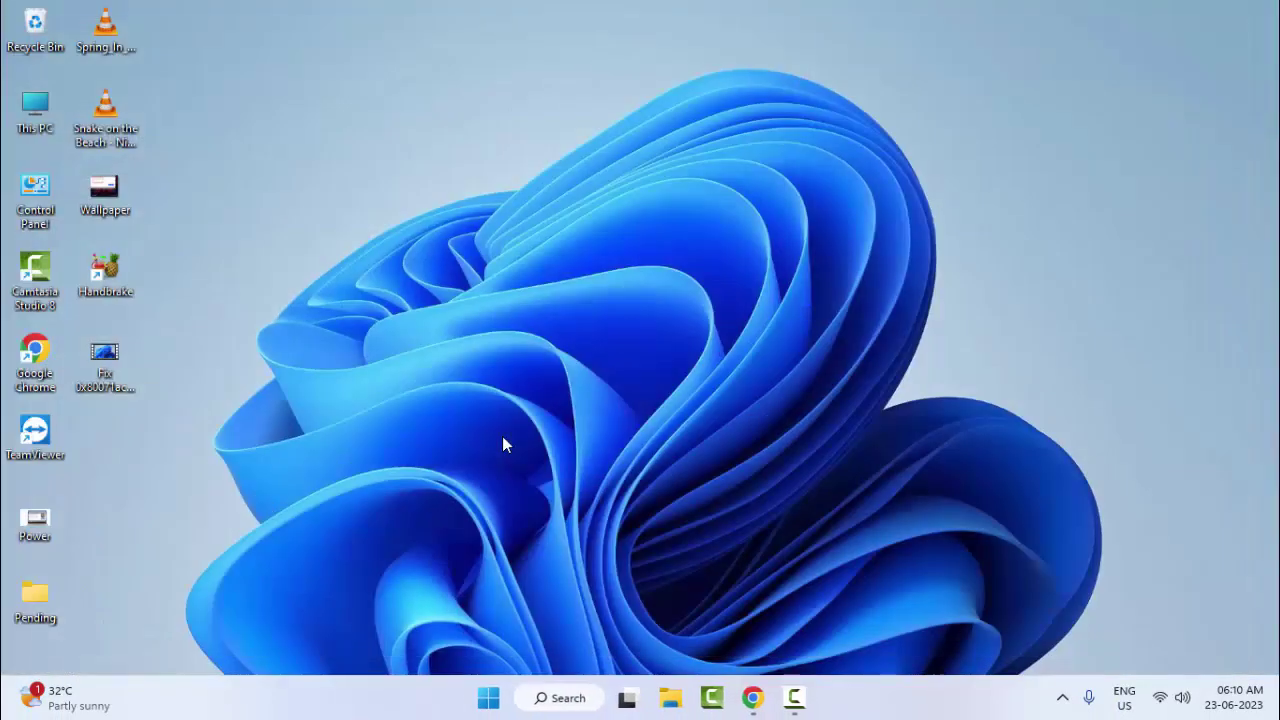